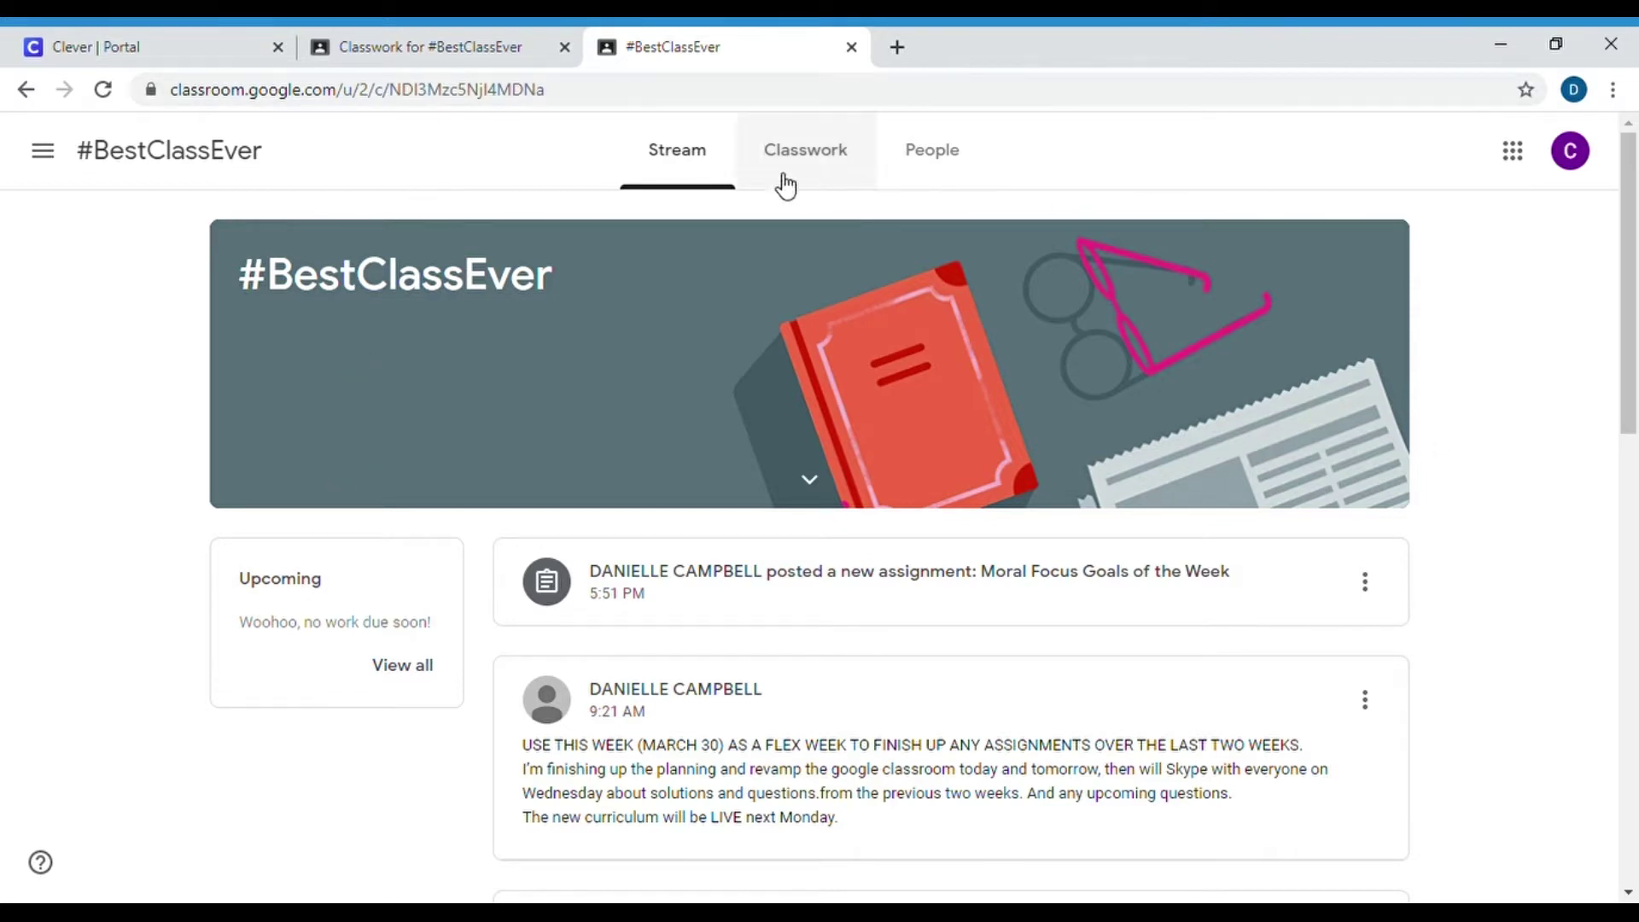
Show the Classwork list and expand the Moral Focus Goals of the Week assignment's instructions.
click(834, 157)
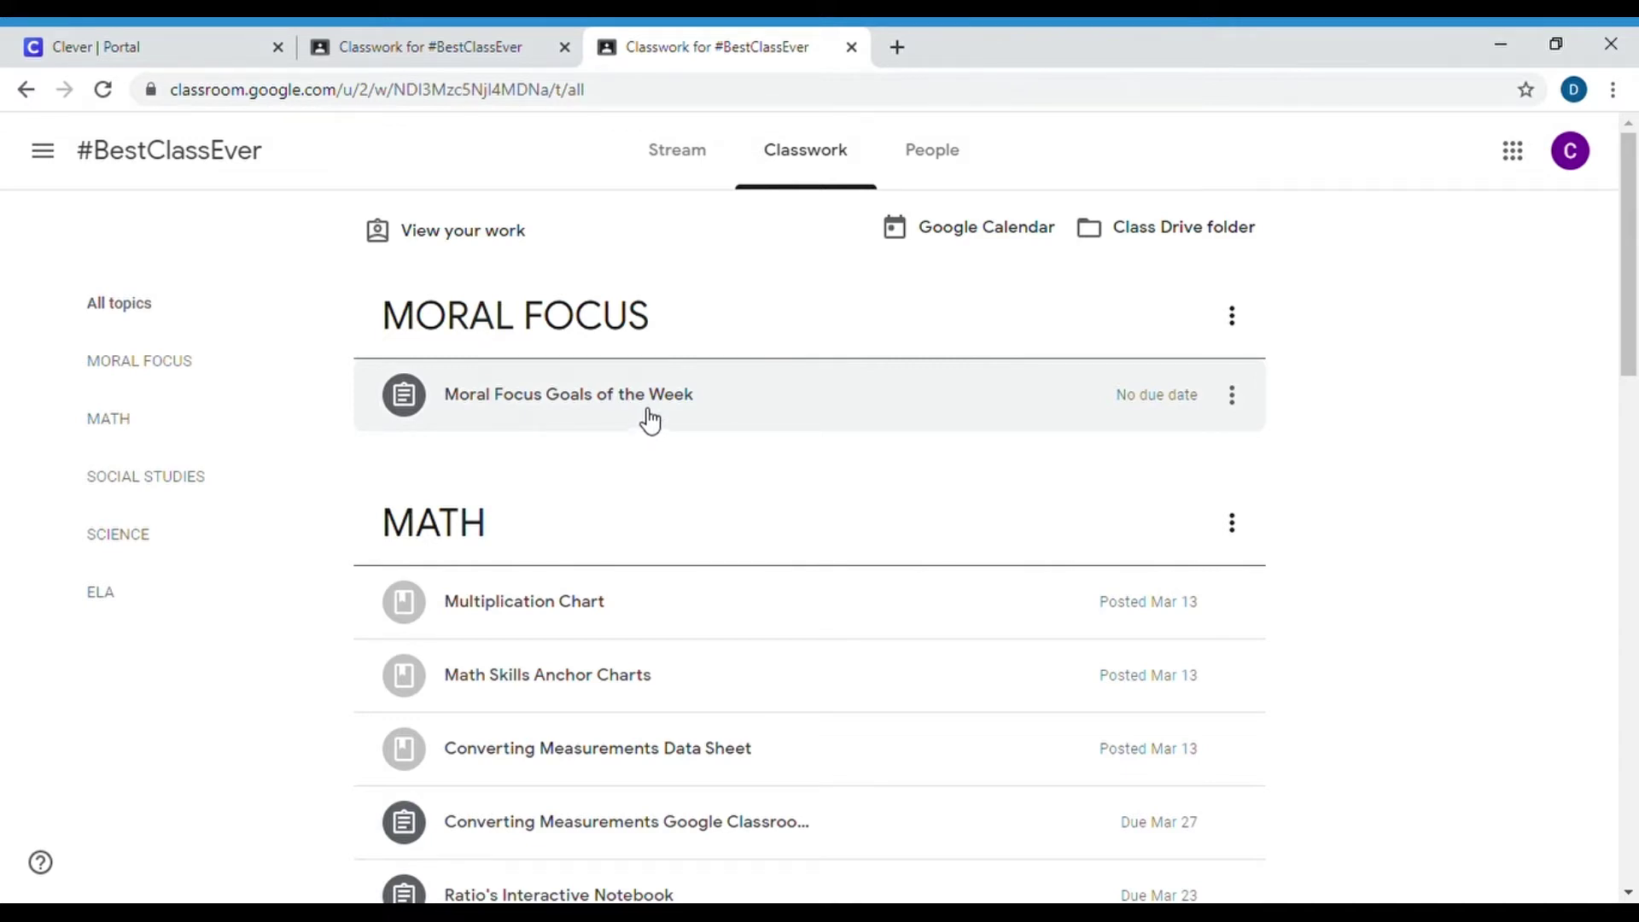
click(662, 402)
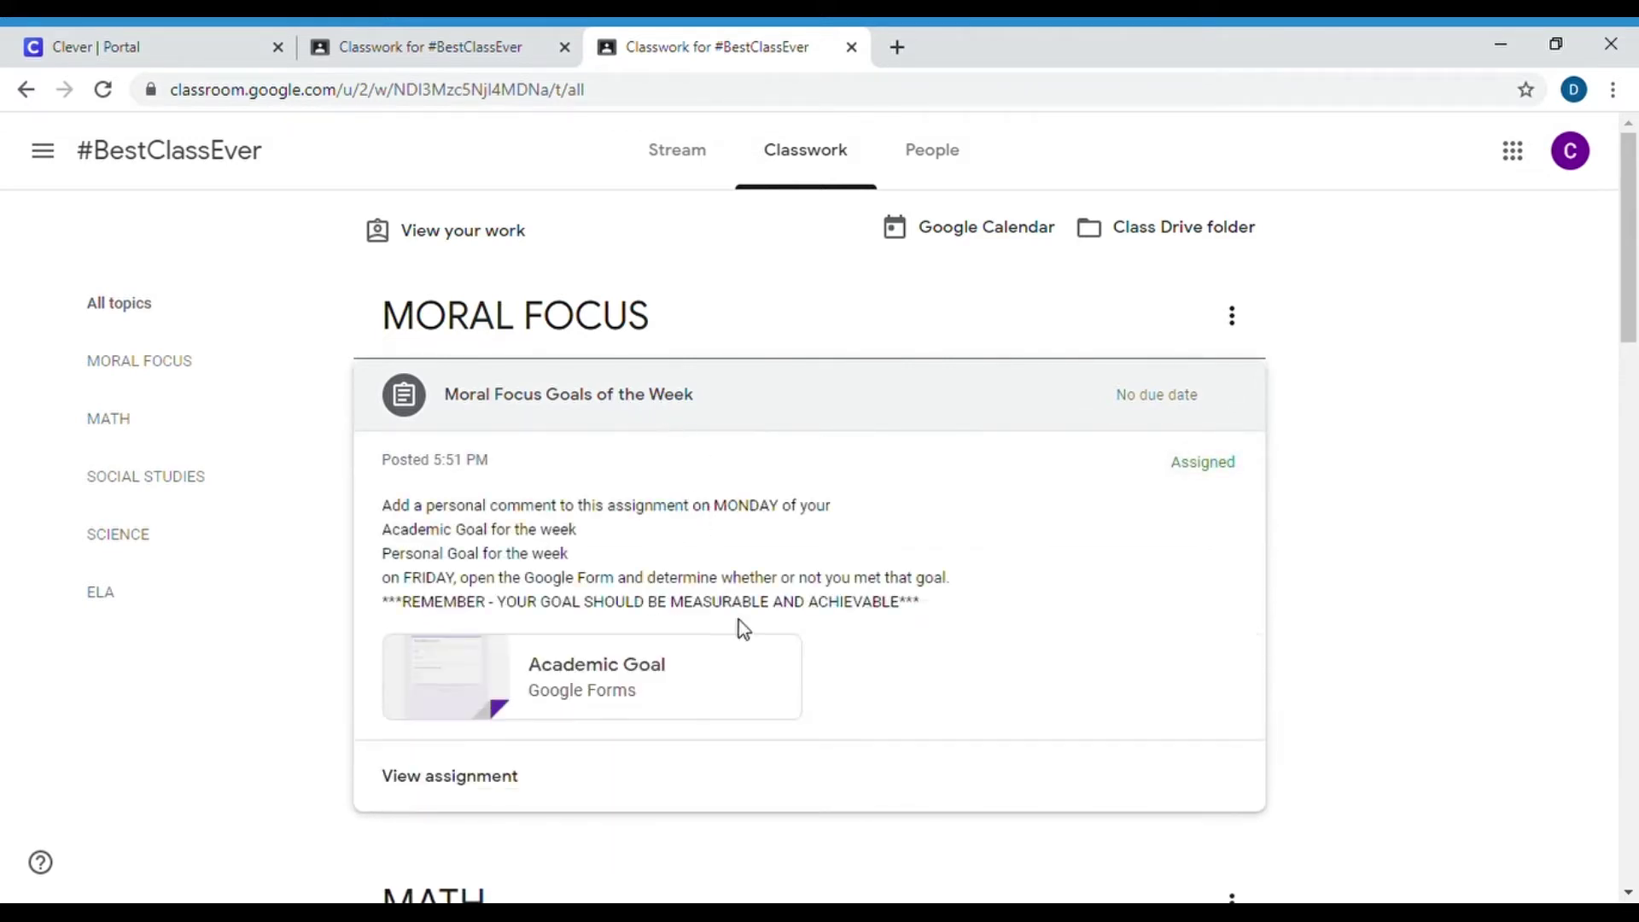
View the Moral Focus Goals of the Week assignment's details page (Assigned, 100 points).
click(517, 780)
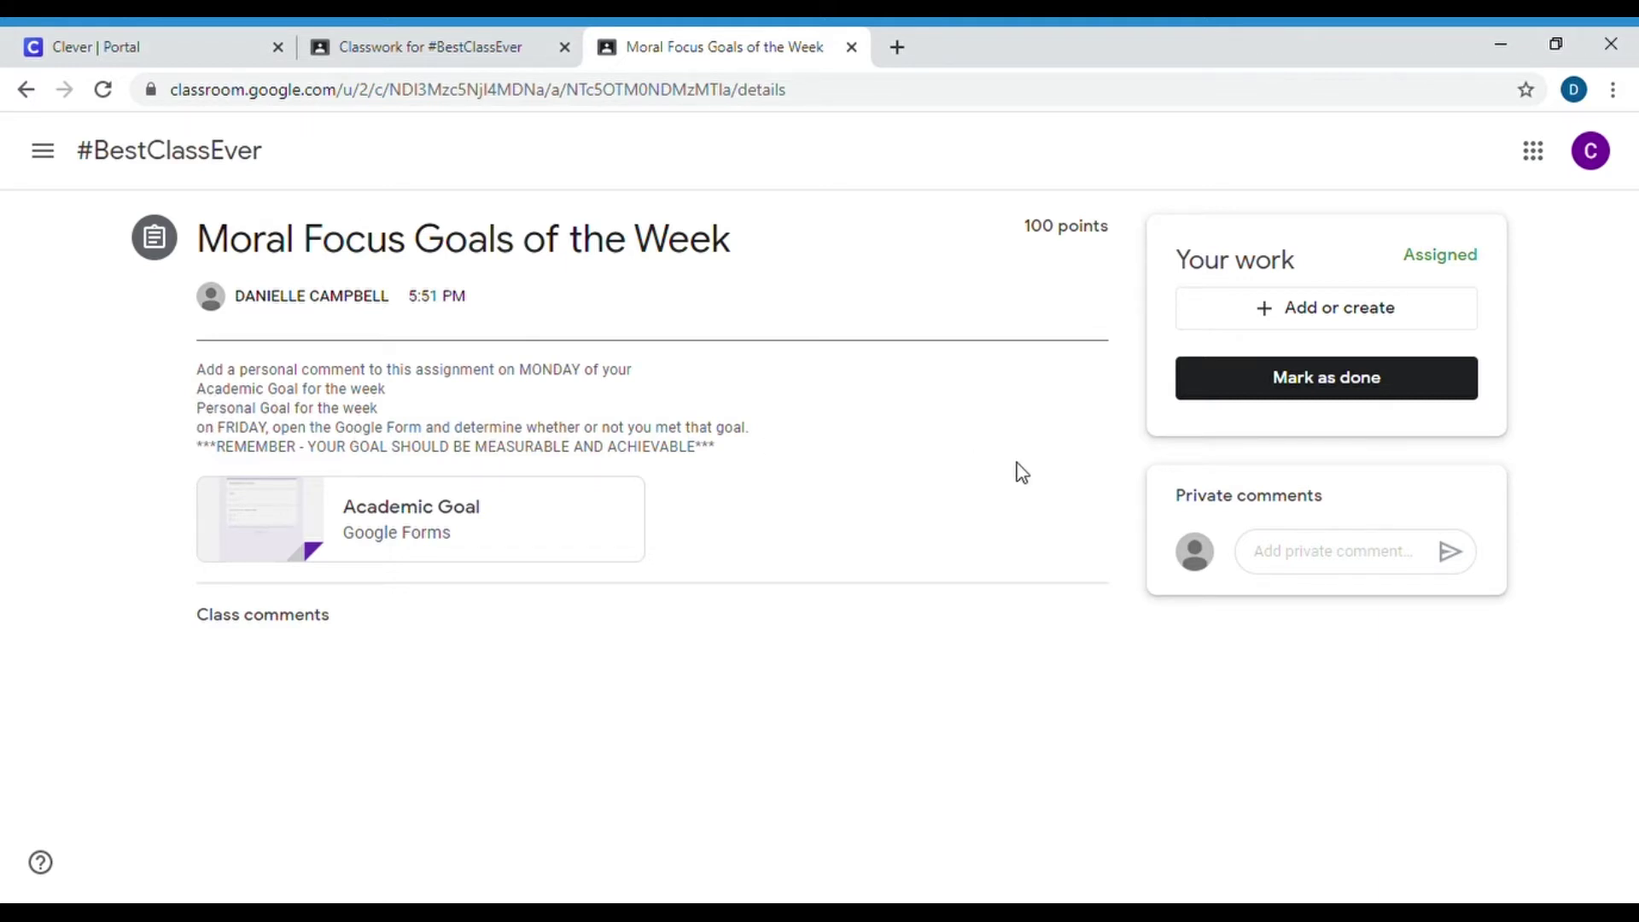
Post a two-line private comment: stay on schedule with the lesson plan; help mom do dishes daily.
drag(1181, 497, 1342, 529)
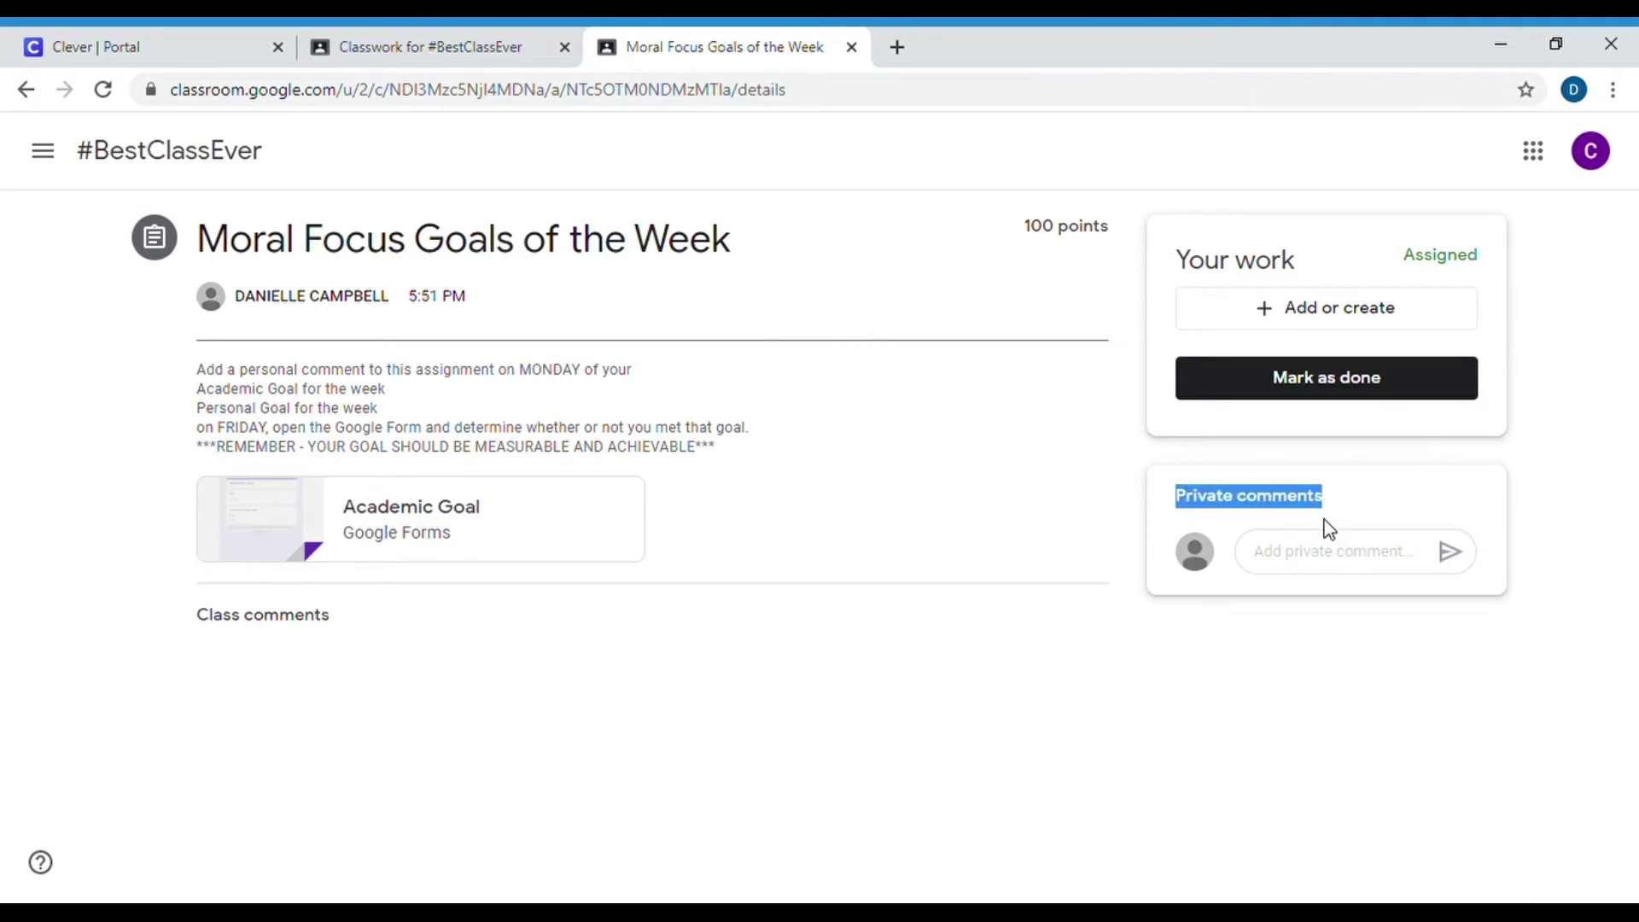
click(1332, 565)
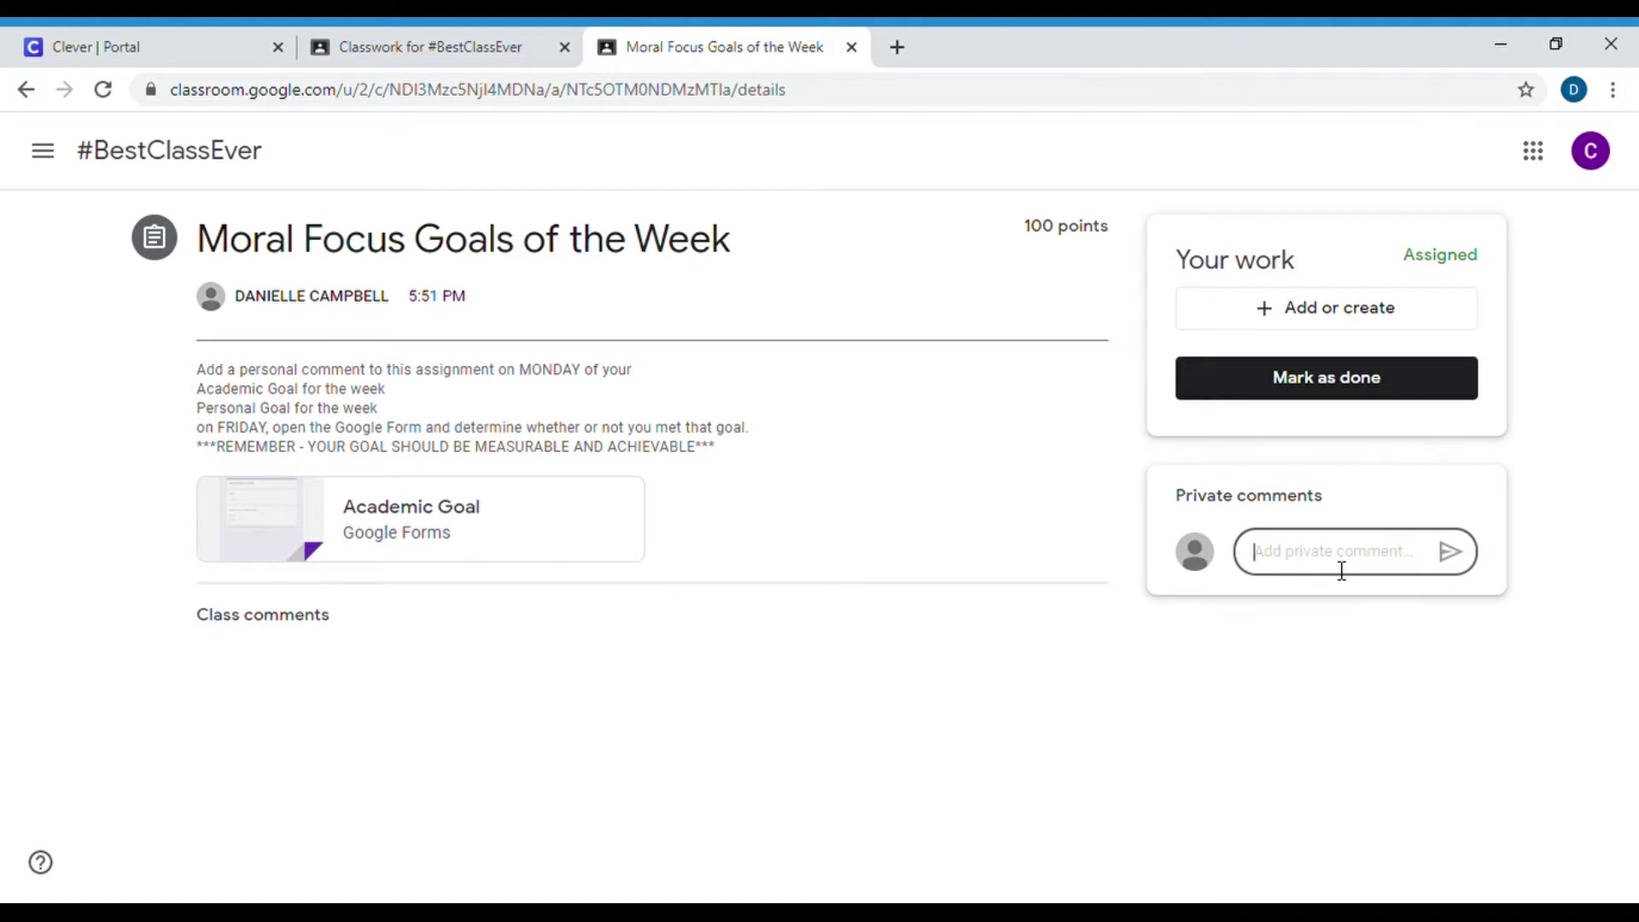
text(My academic)
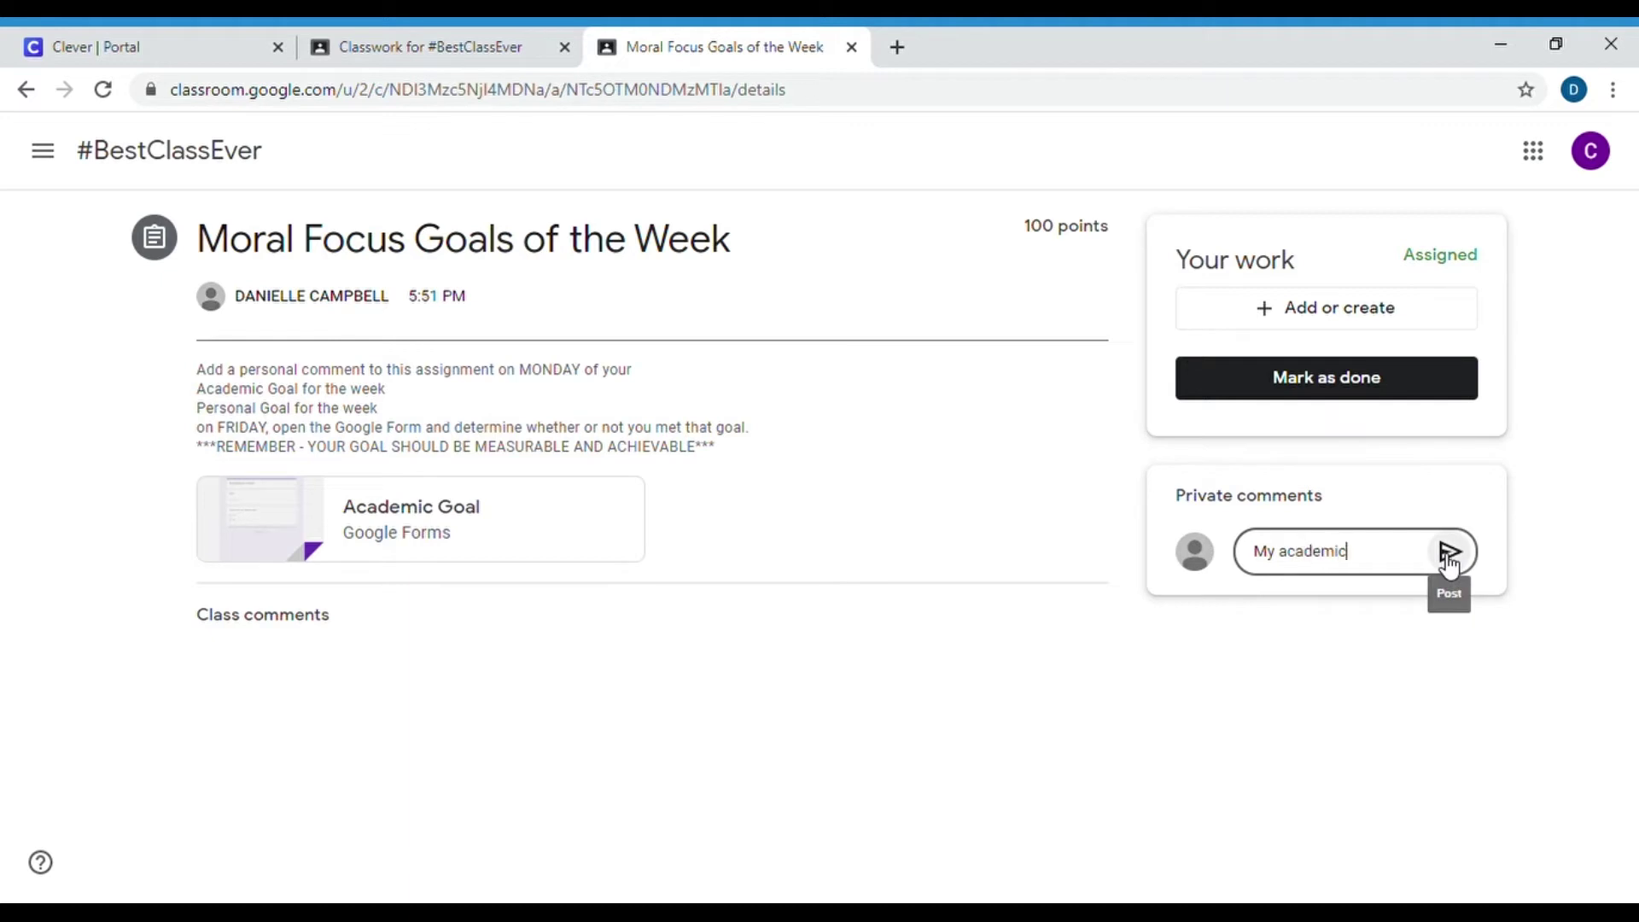
text( goal for the)
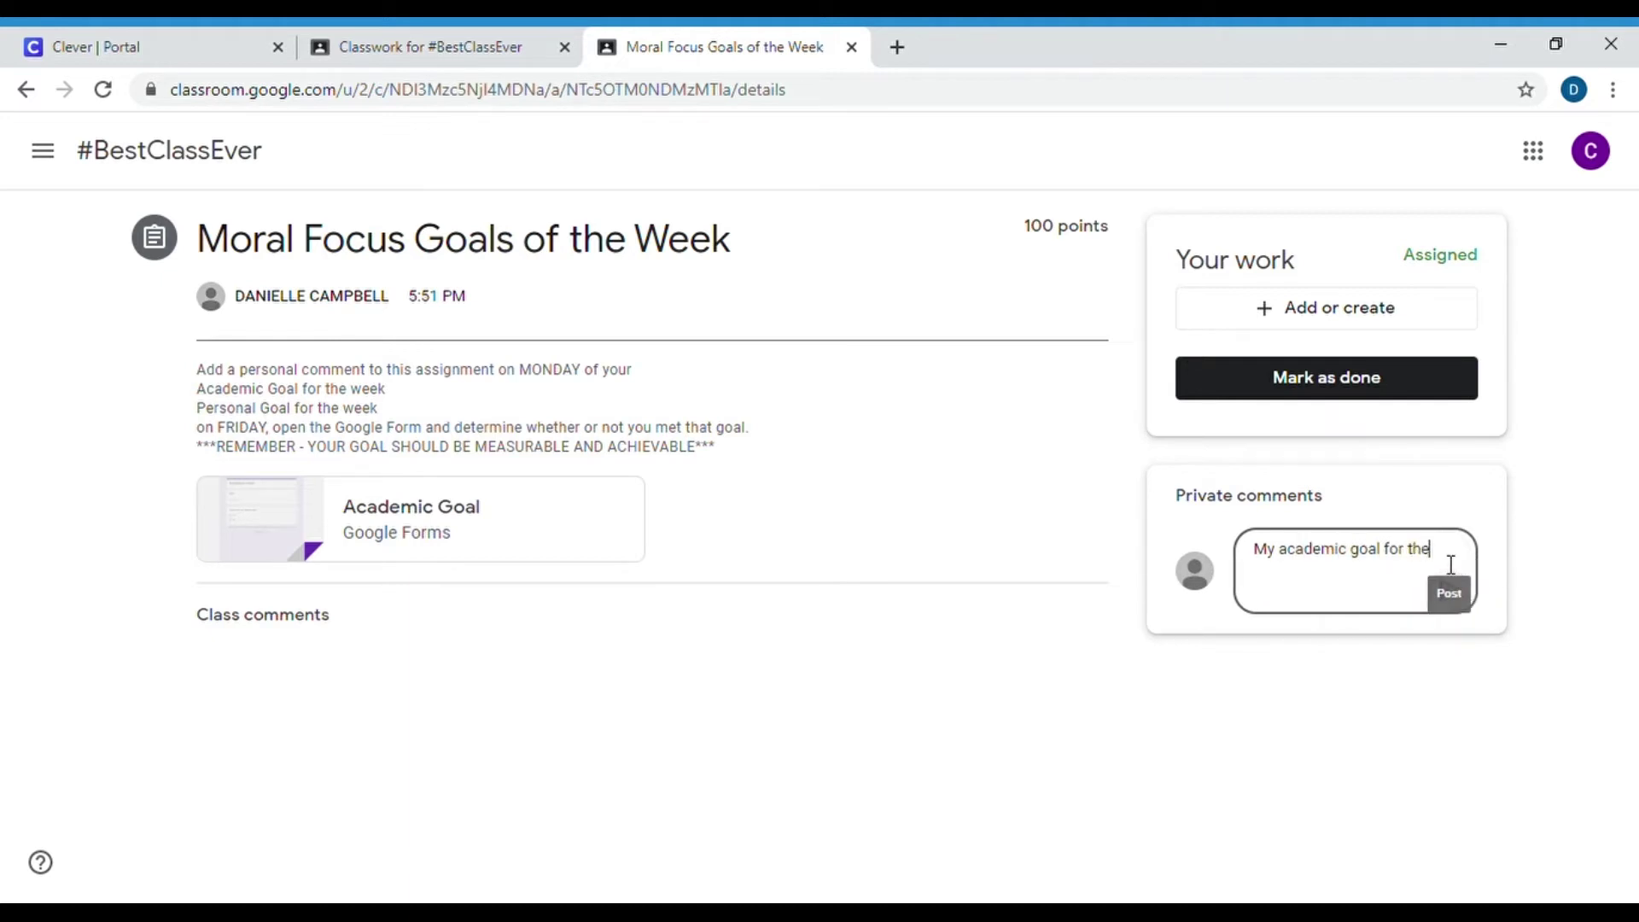
text( week)
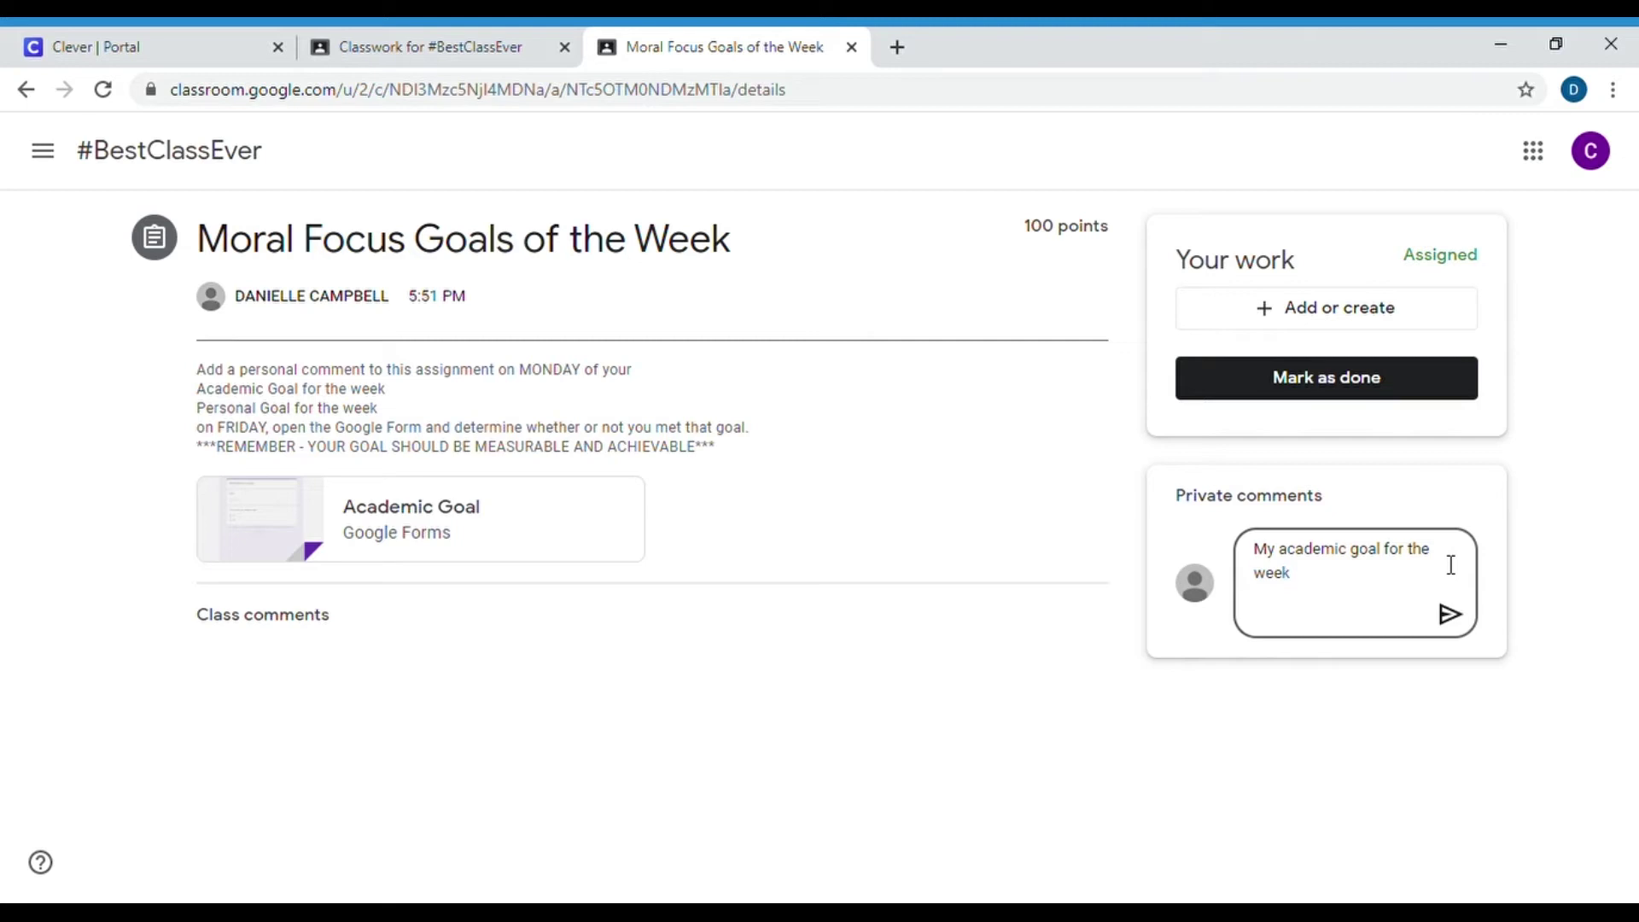
text(is to stay on schedule with the lesson plan.)
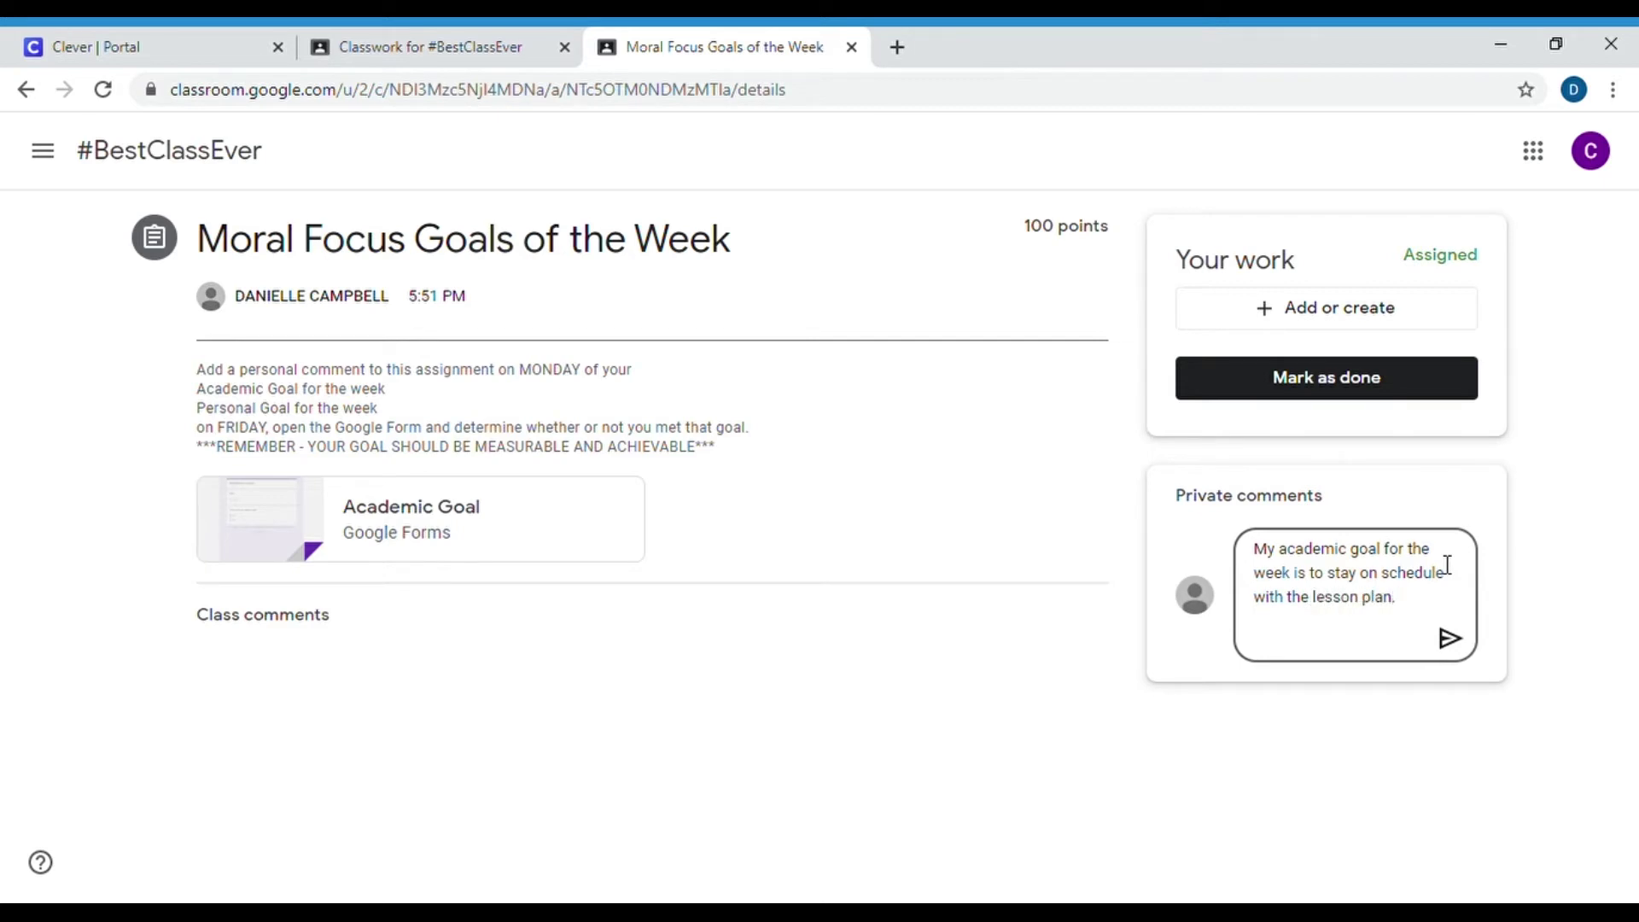
key(shift+Return)
text(My per)
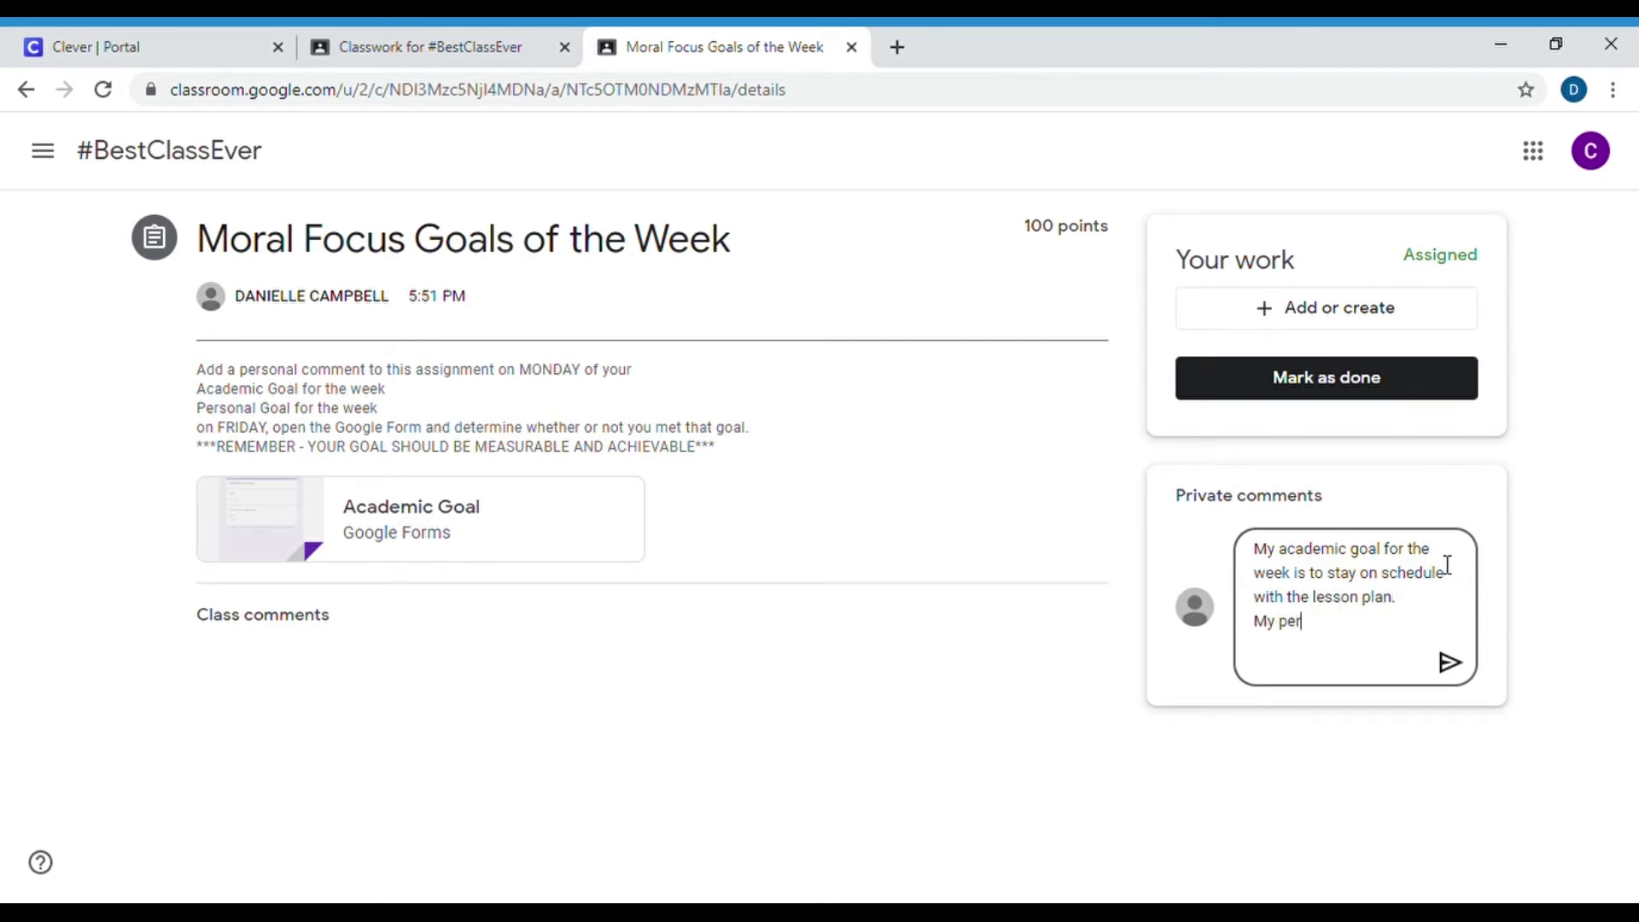
text(sonal goal for the week is to)
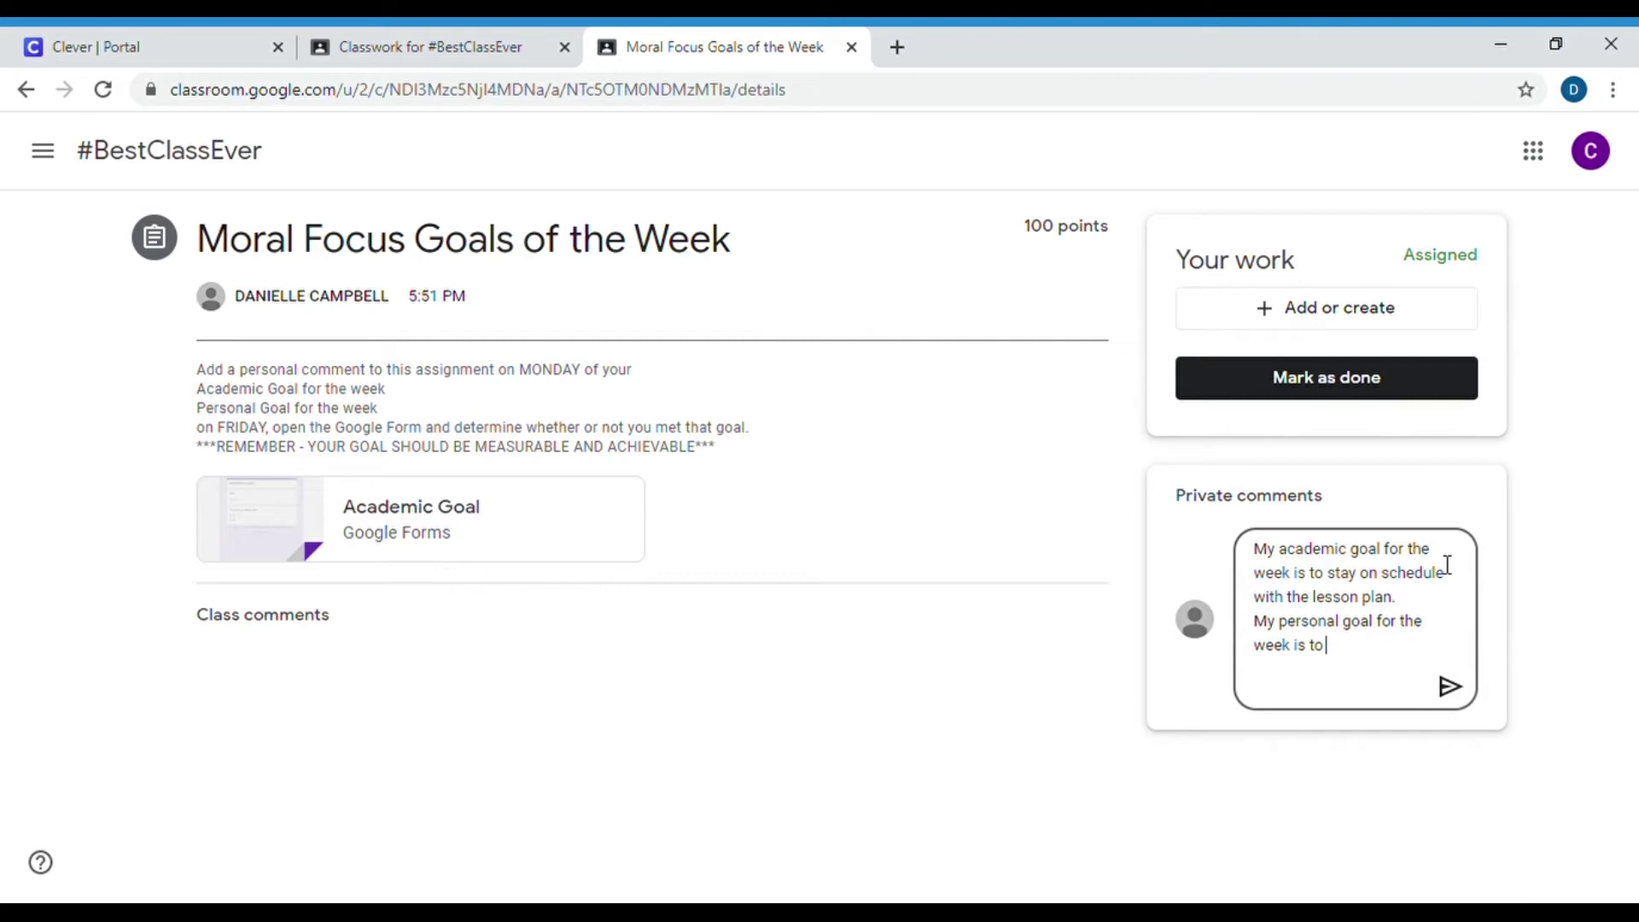
text( help my mom do the dishes every day)
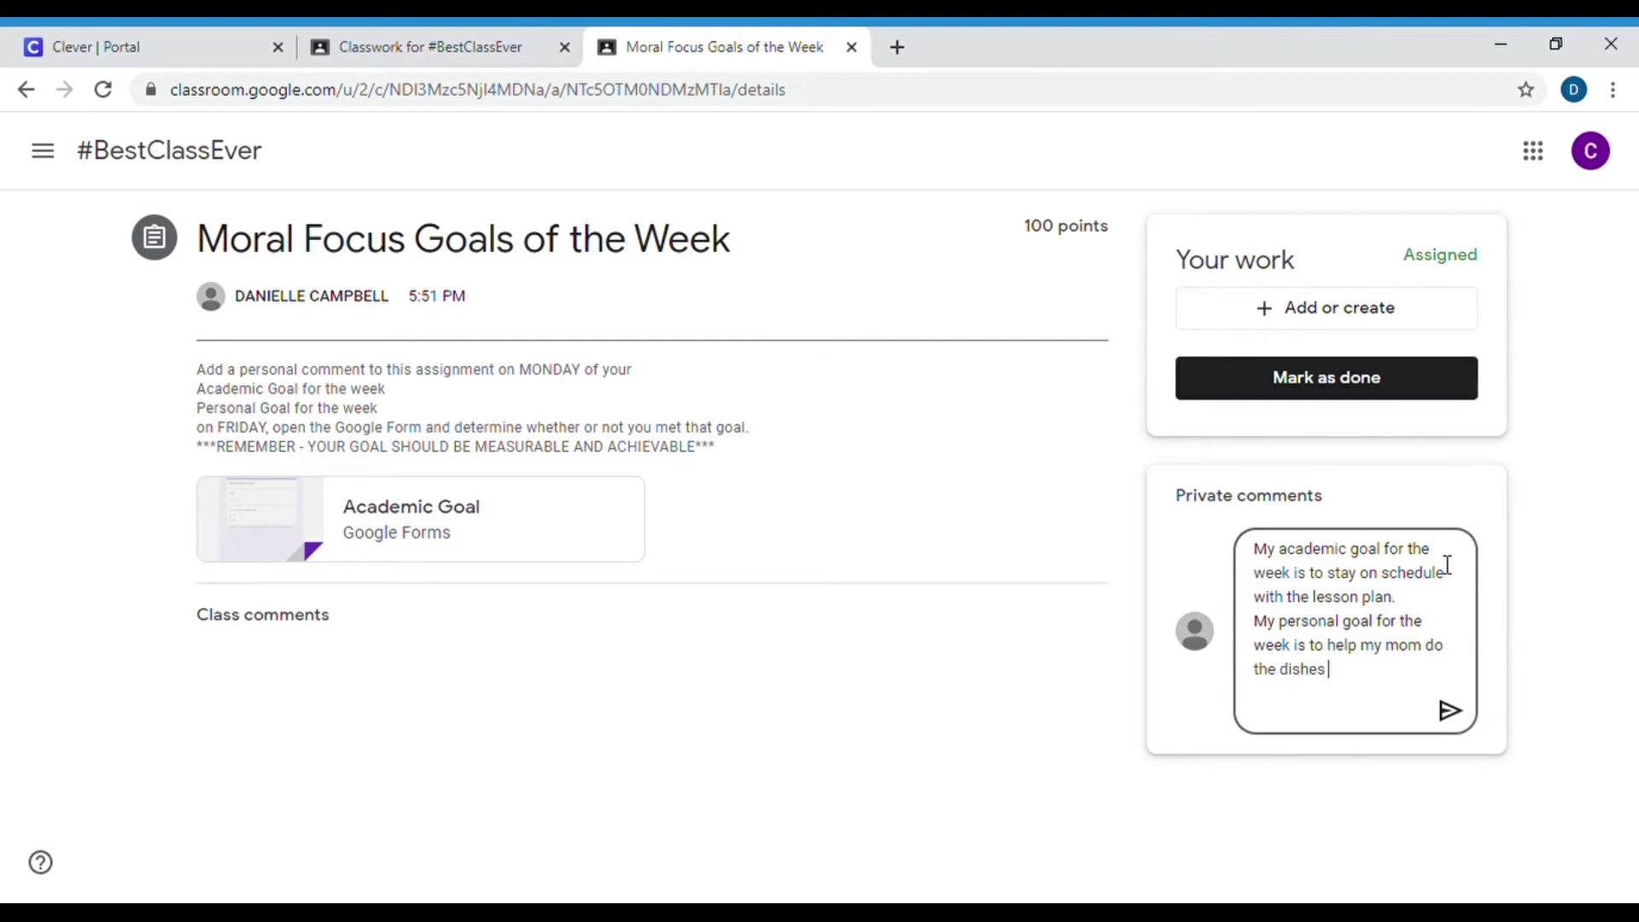
text(.)
click(1459, 712)
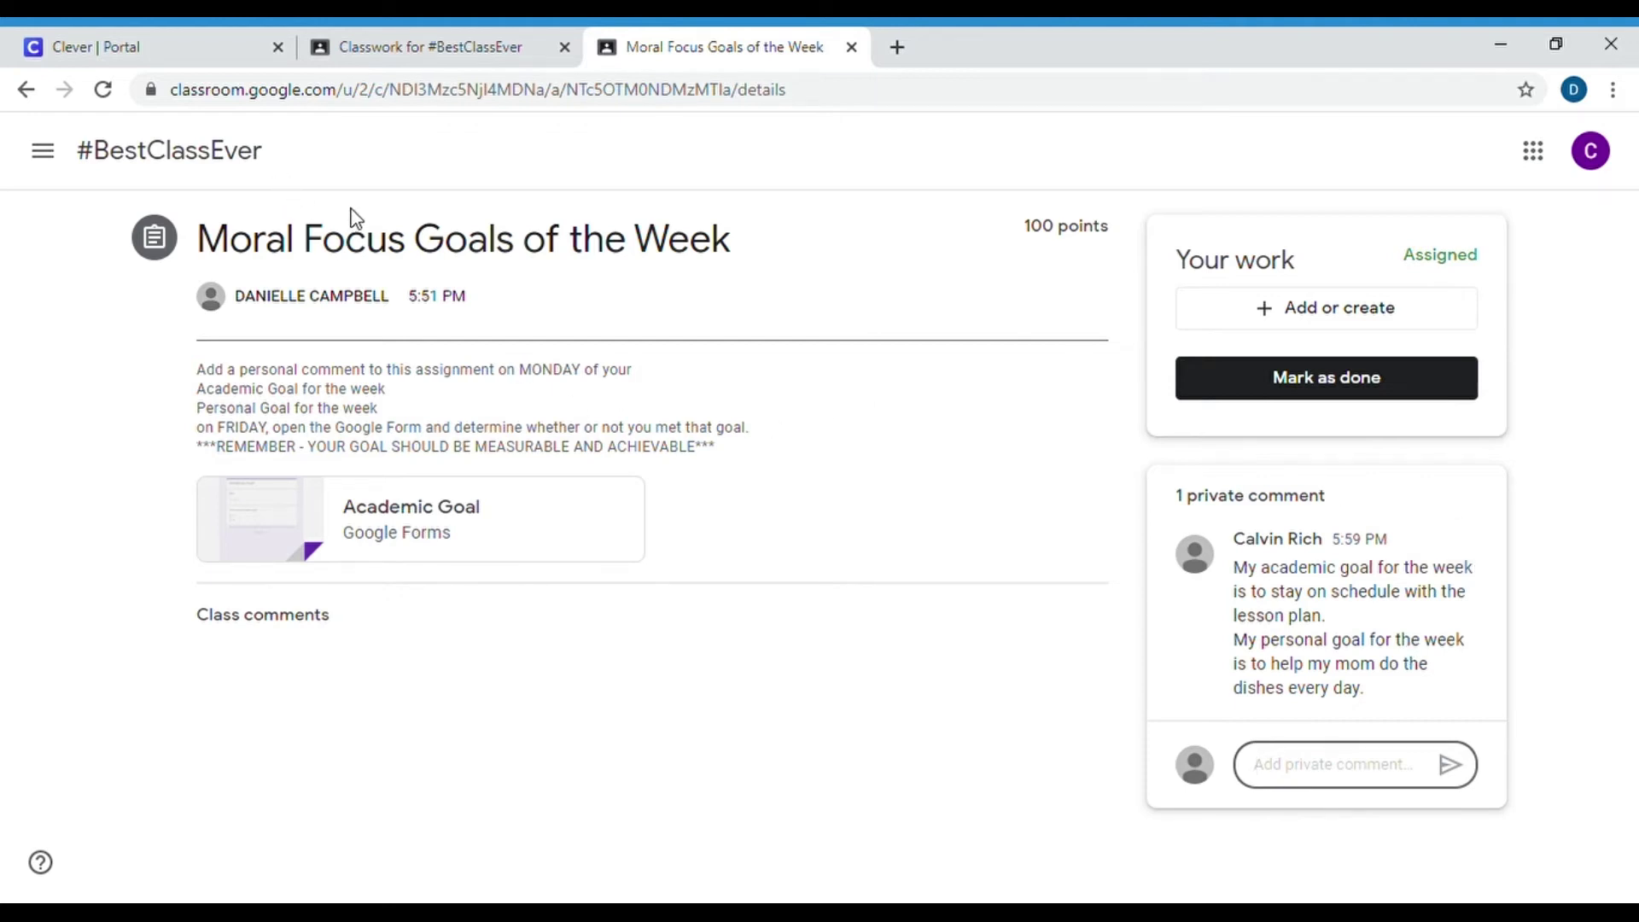
Go back to the #BestClassEver class Stream page.
click(217, 159)
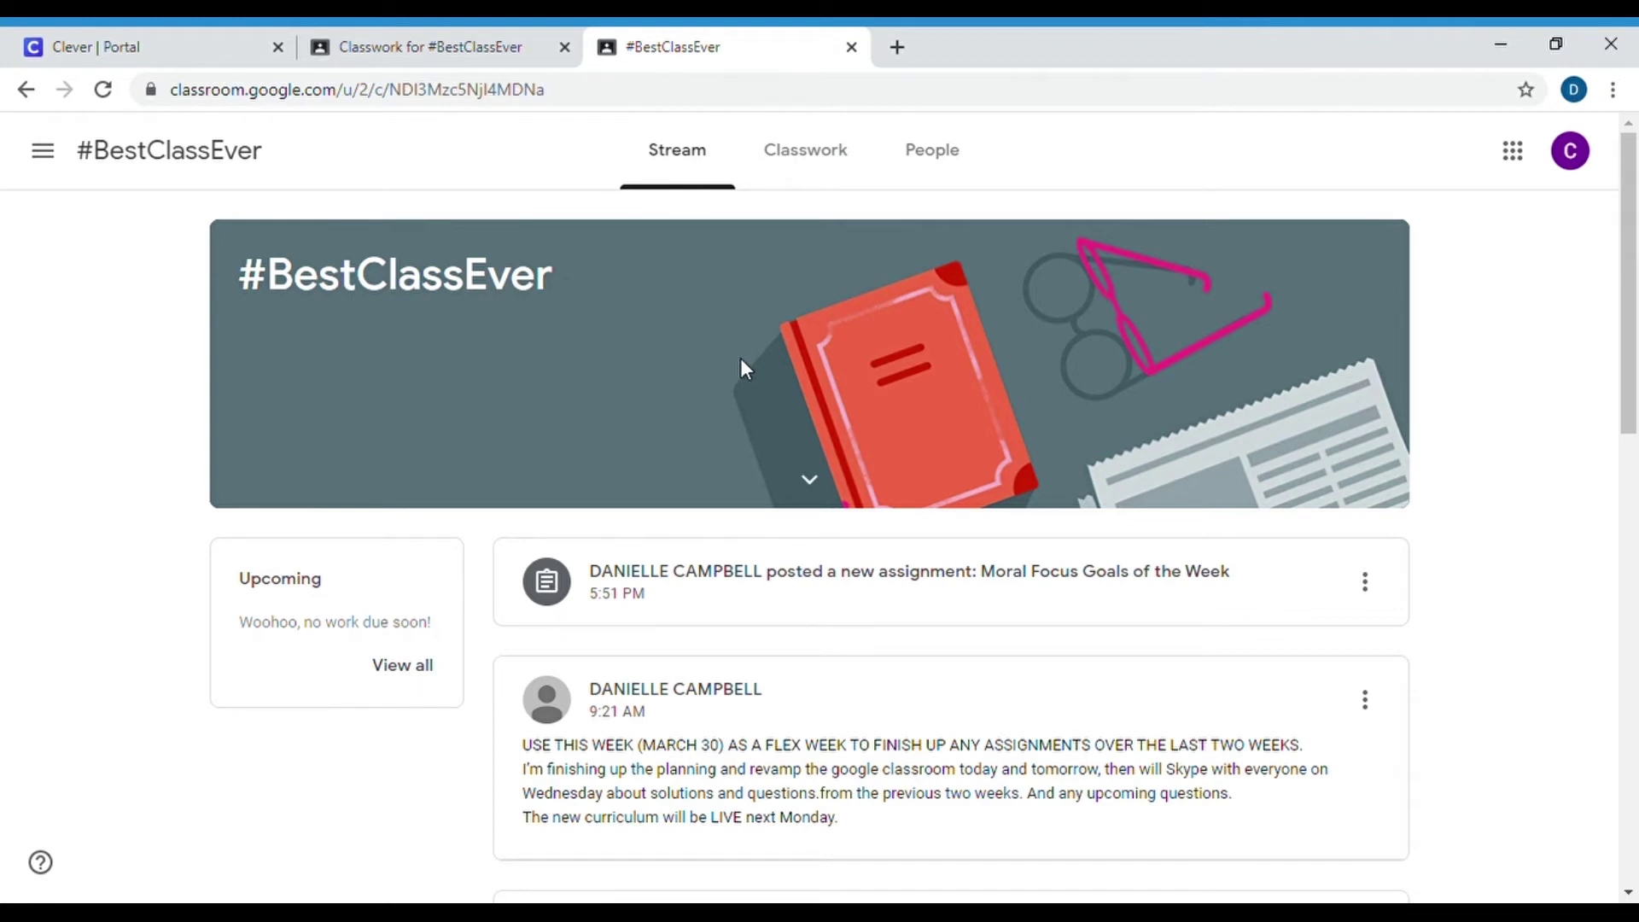
Reopen Moral Focus Goals of the Week via the MORAL FOCUS topic and point out the posted goals comment.
click(778, 169)
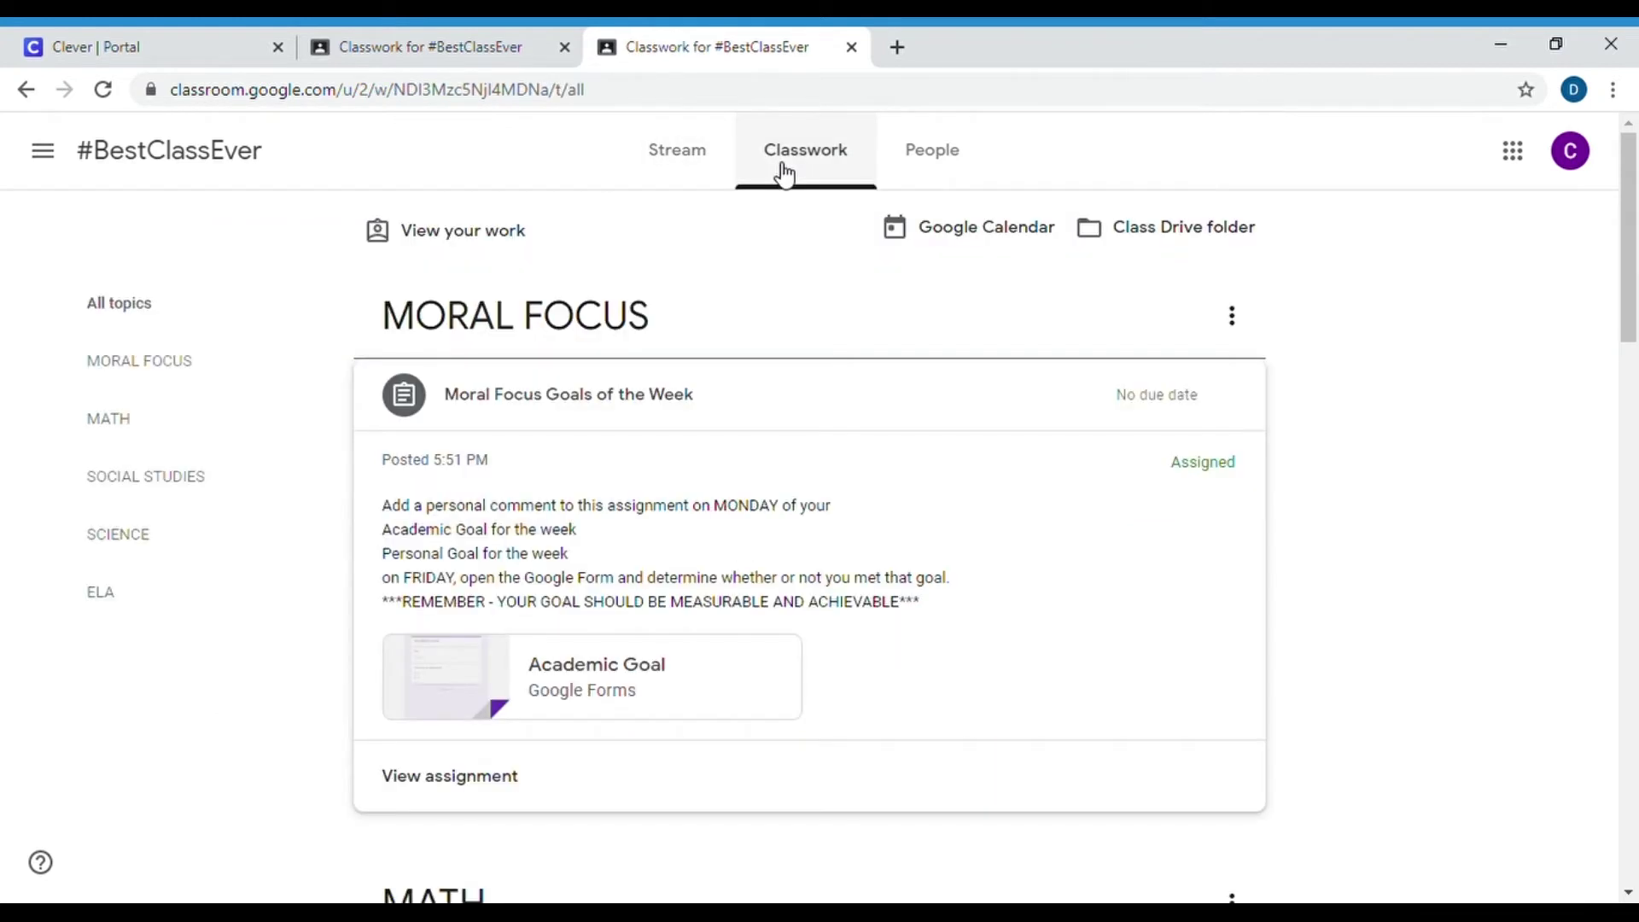
click(125, 386)
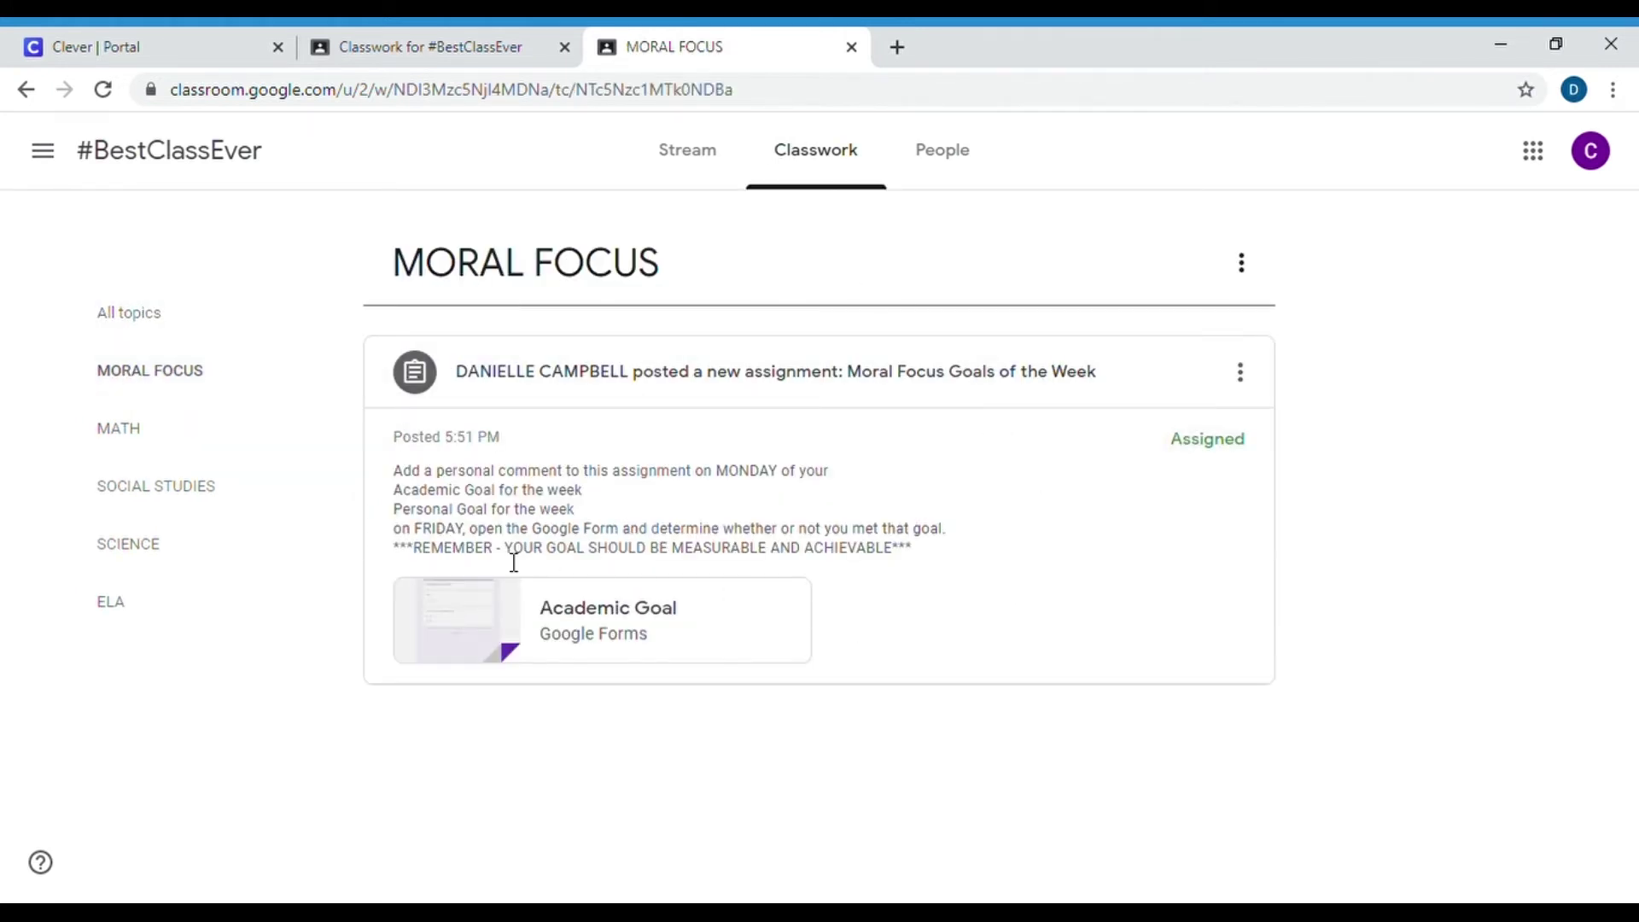
click(662, 394)
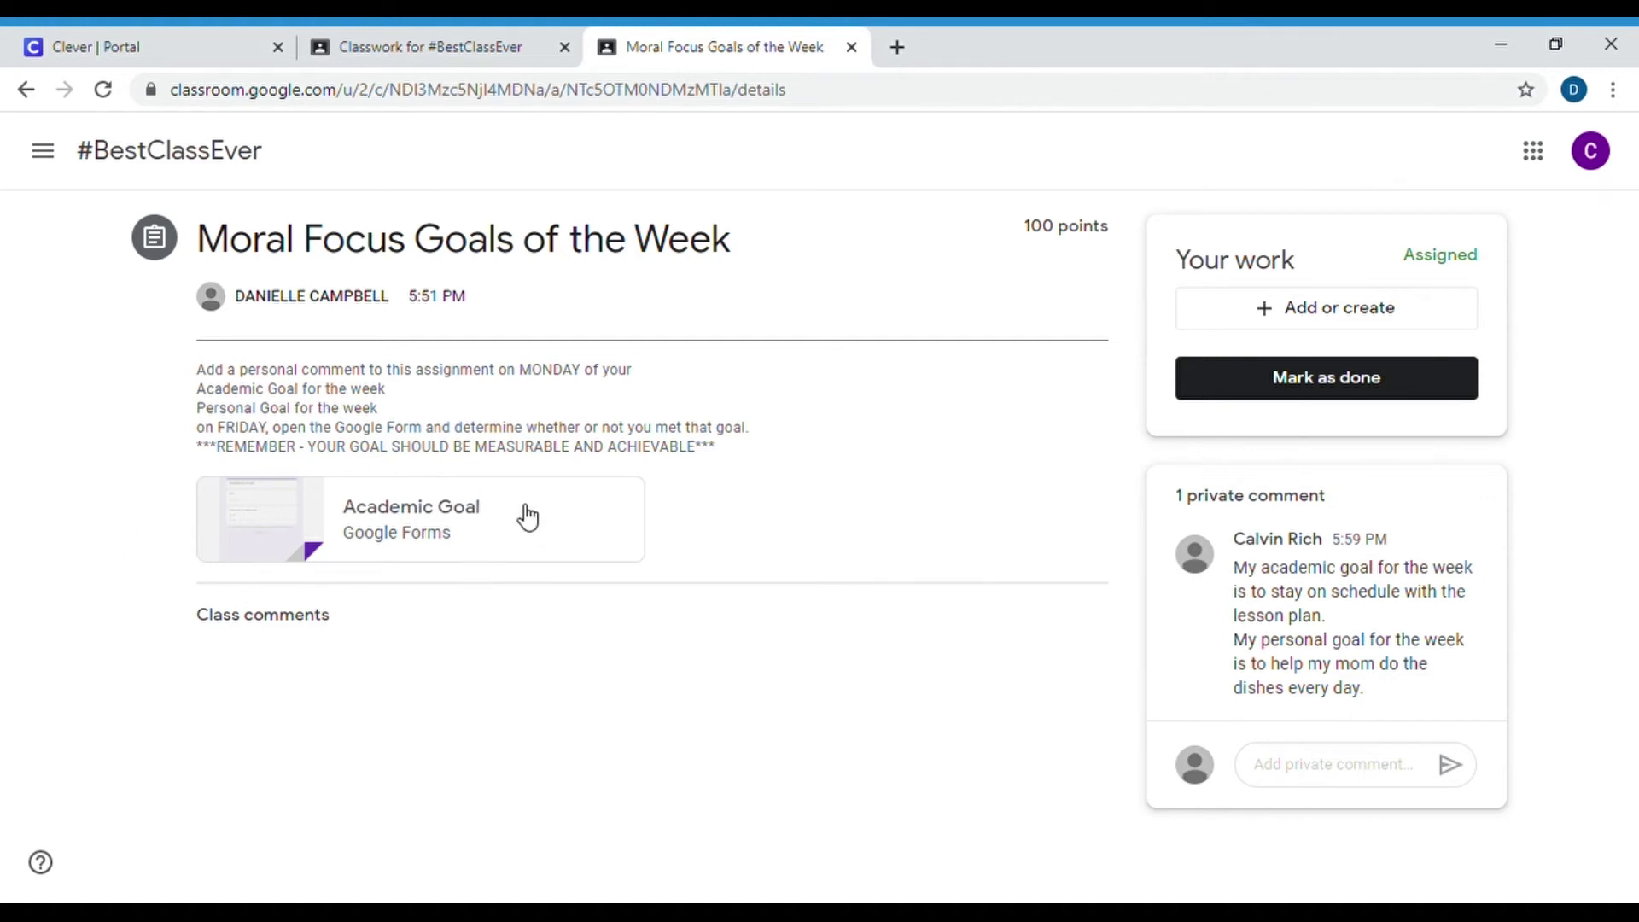
drag(435, 425, 765, 438)
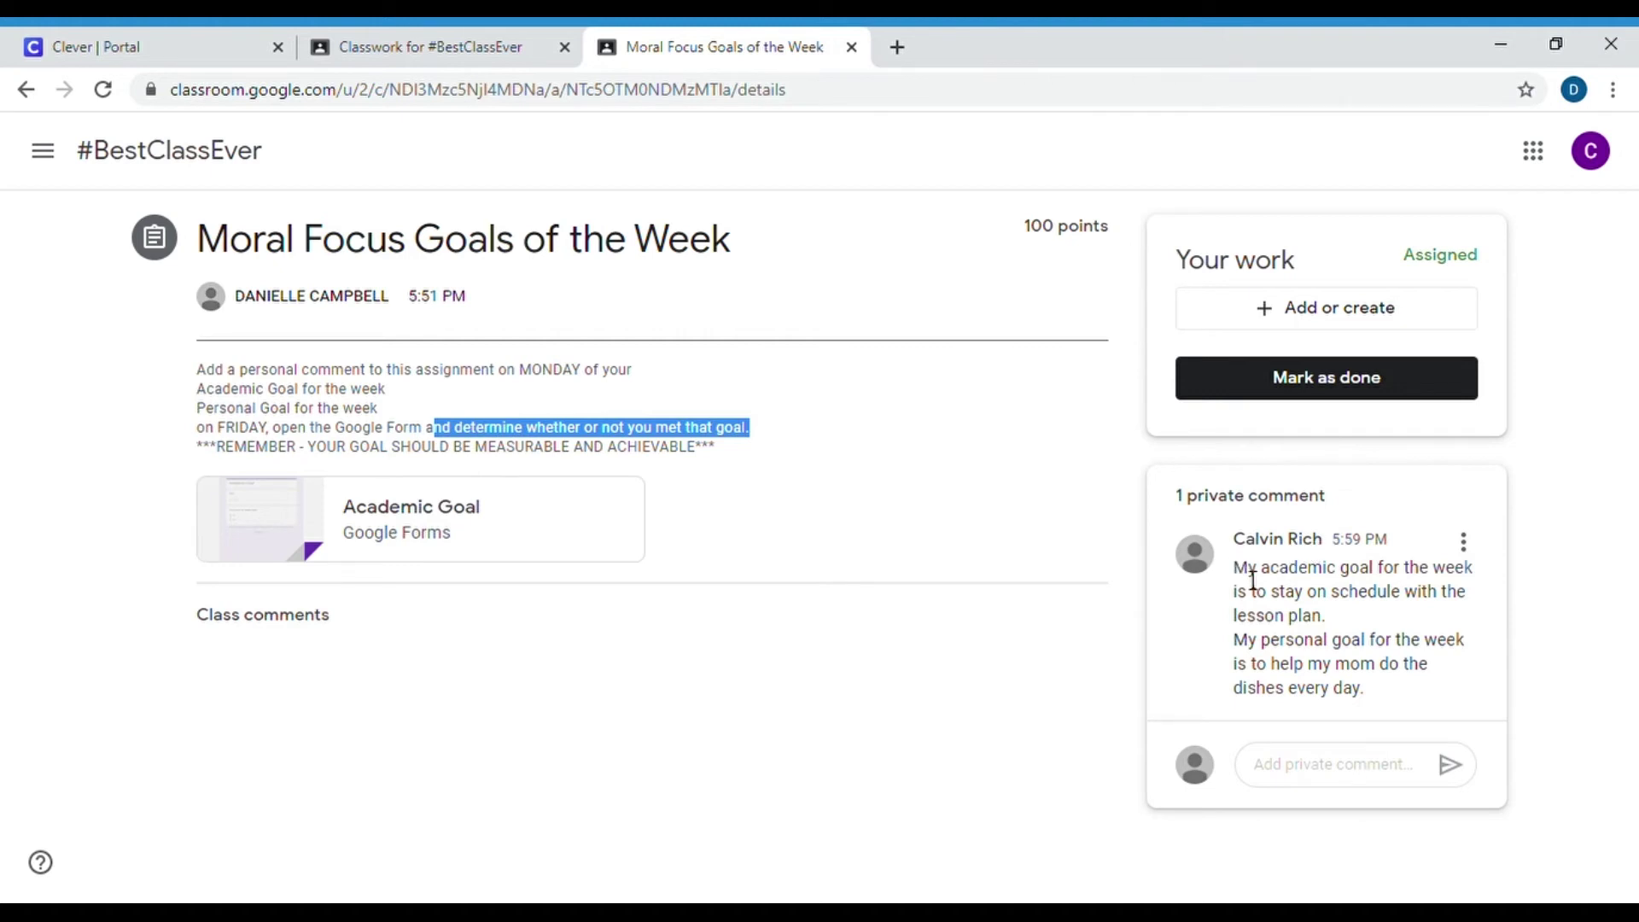
drag(1234, 568, 1369, 690)
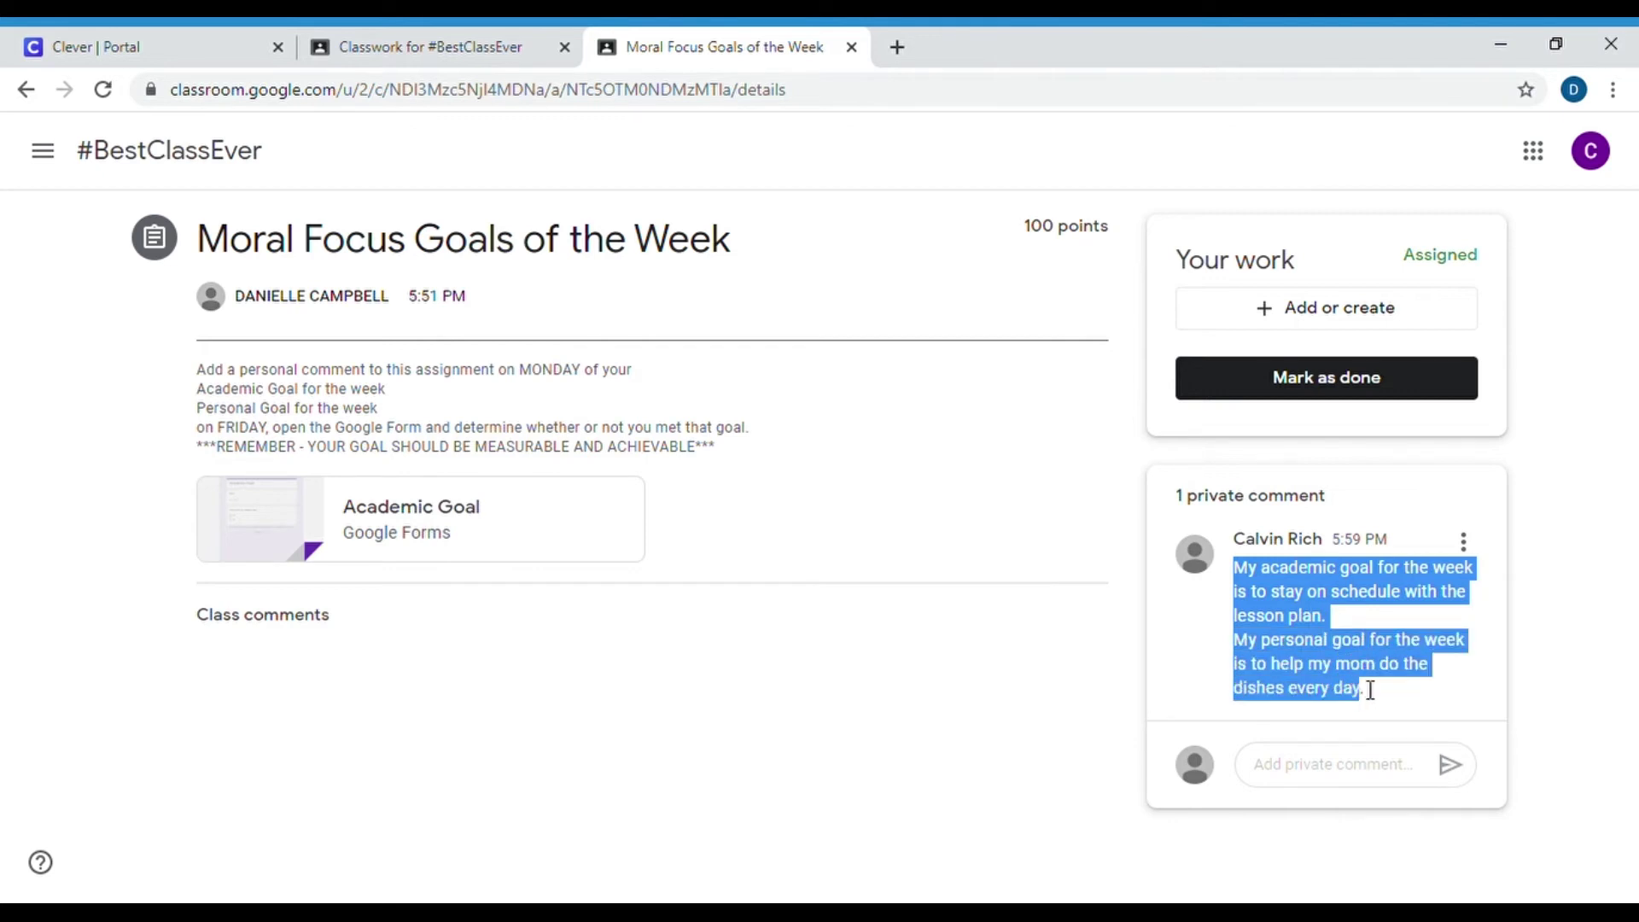
click(1376, 686)
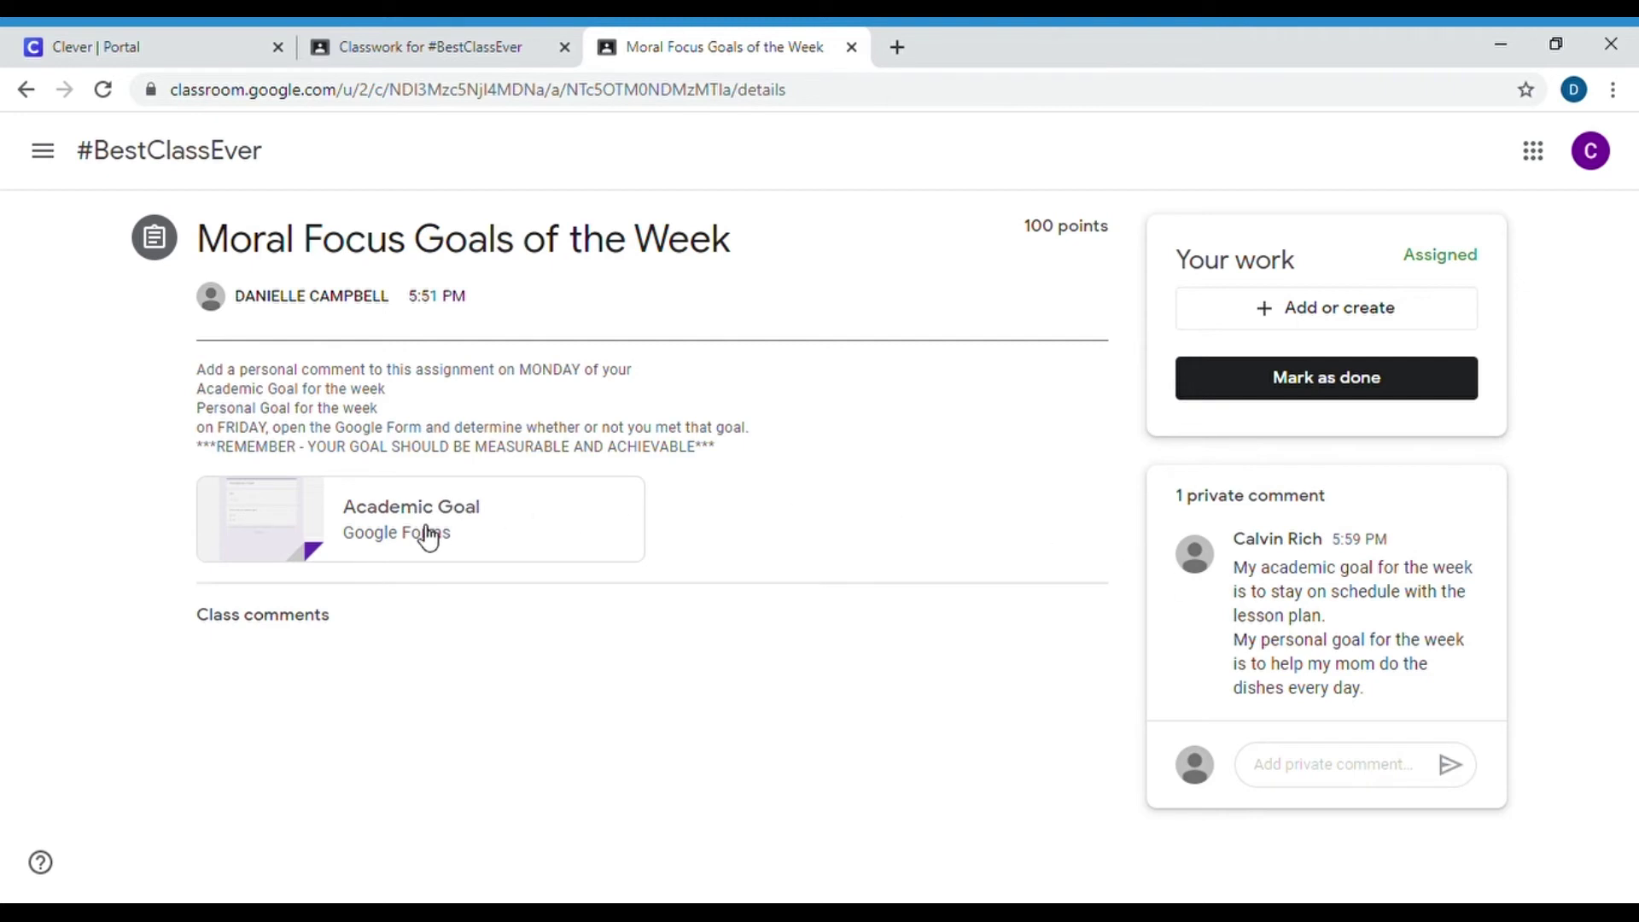
Open the Academic Goal form, enter the student's name, and answer Yes to meeting the academic goal.
click(403, 535)
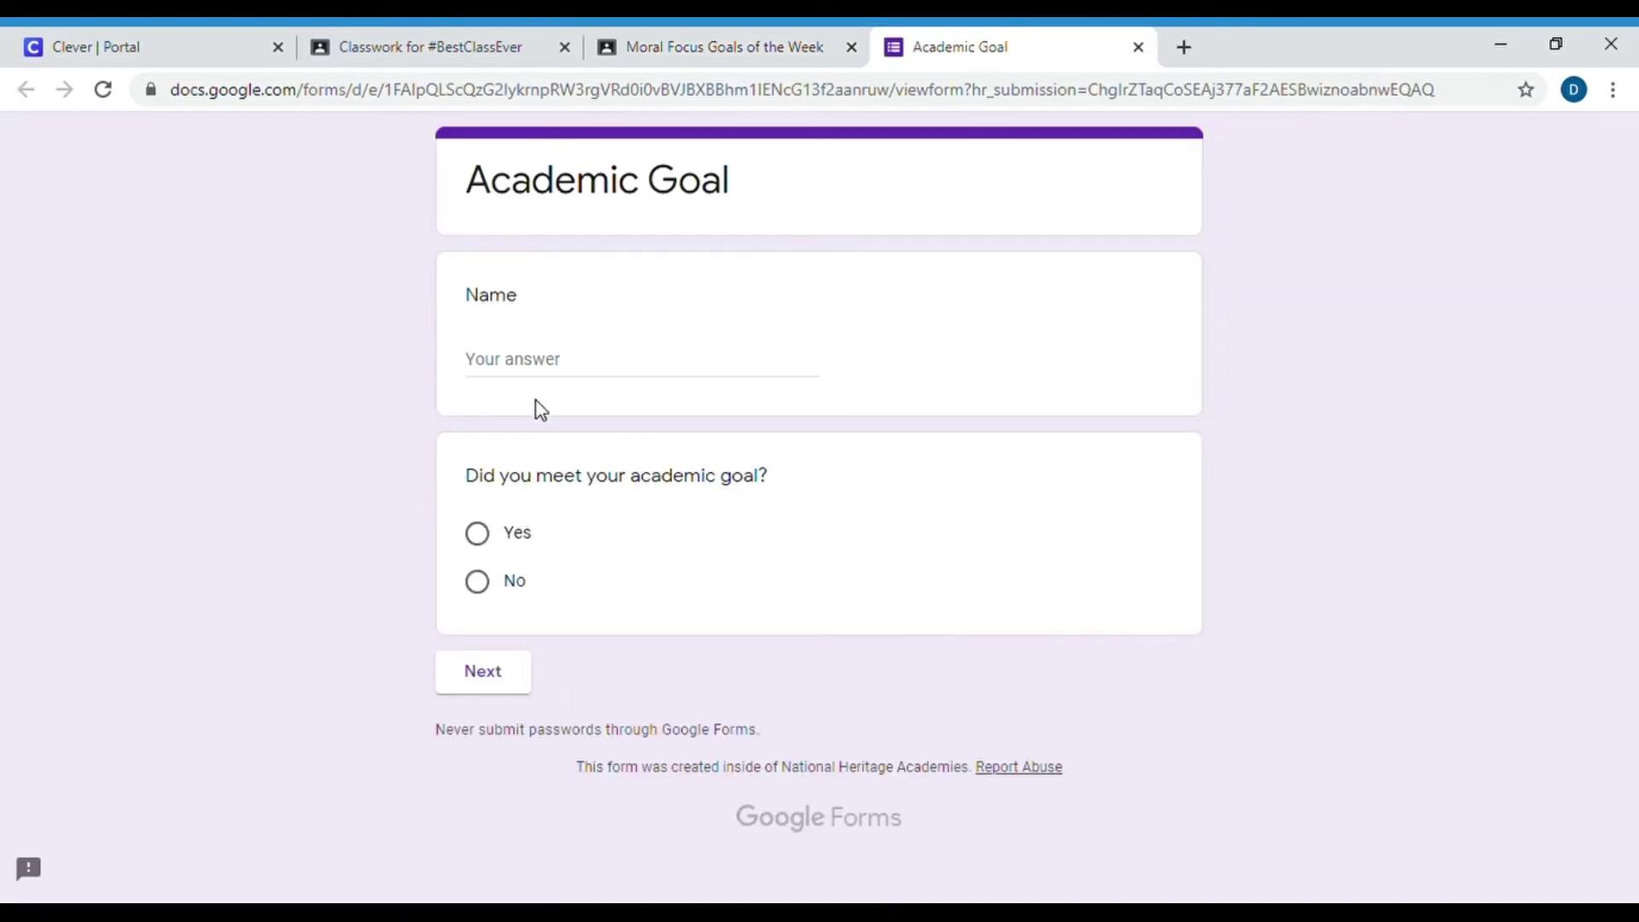
click(588, 361)
text(C)
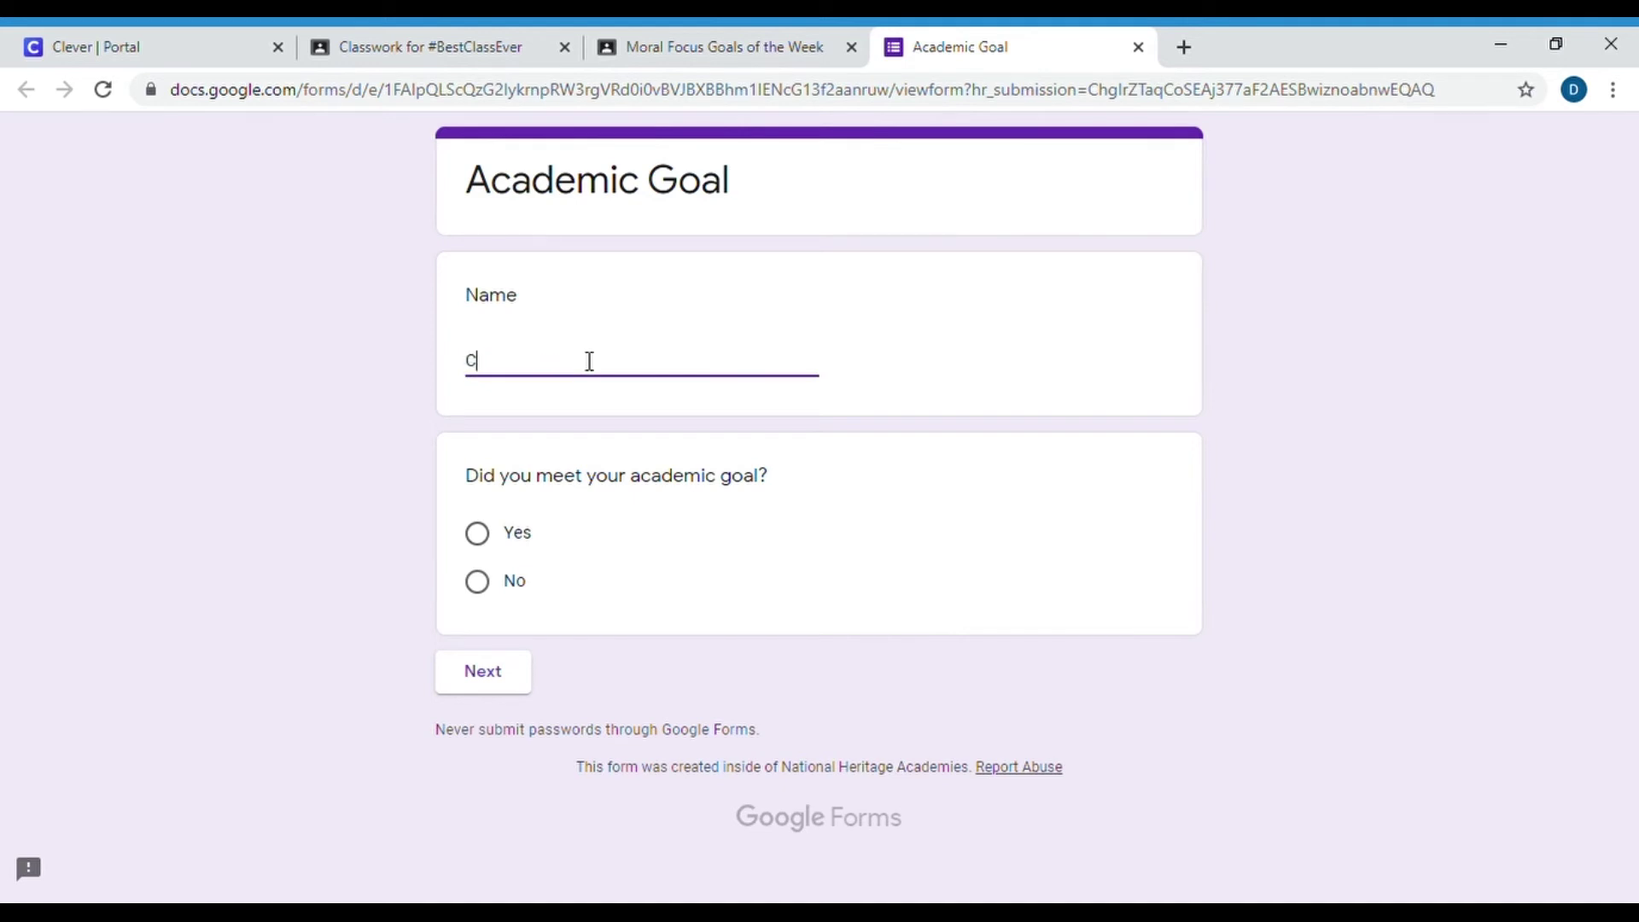
text(alvin Rich)
click(492, 537)
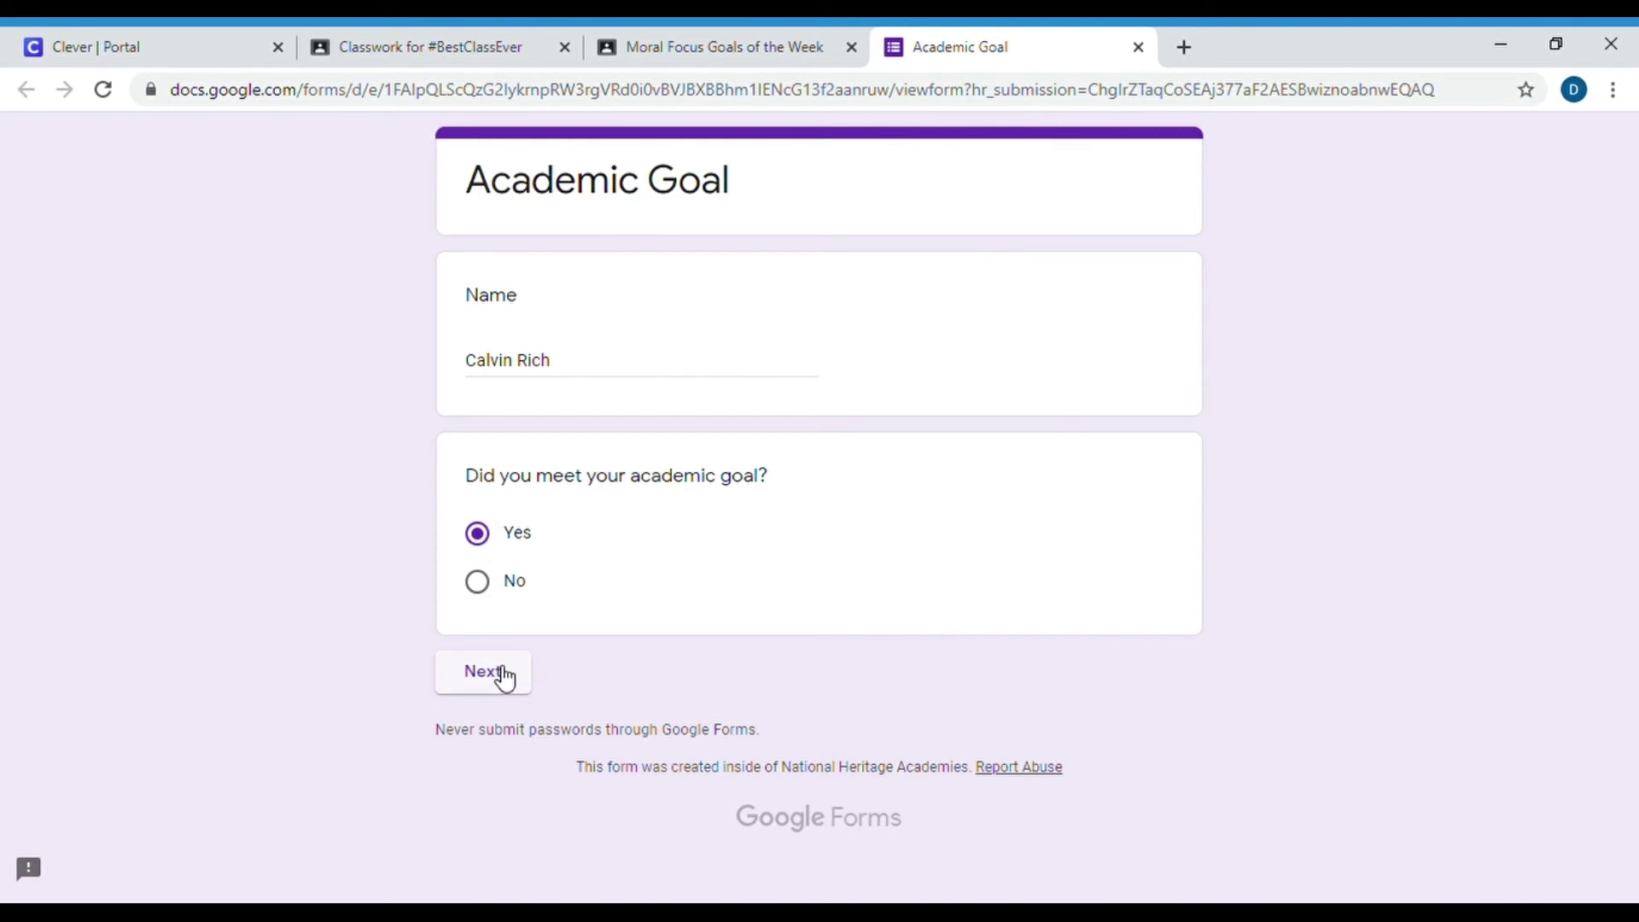
click(490, 591)
click(482, 543)
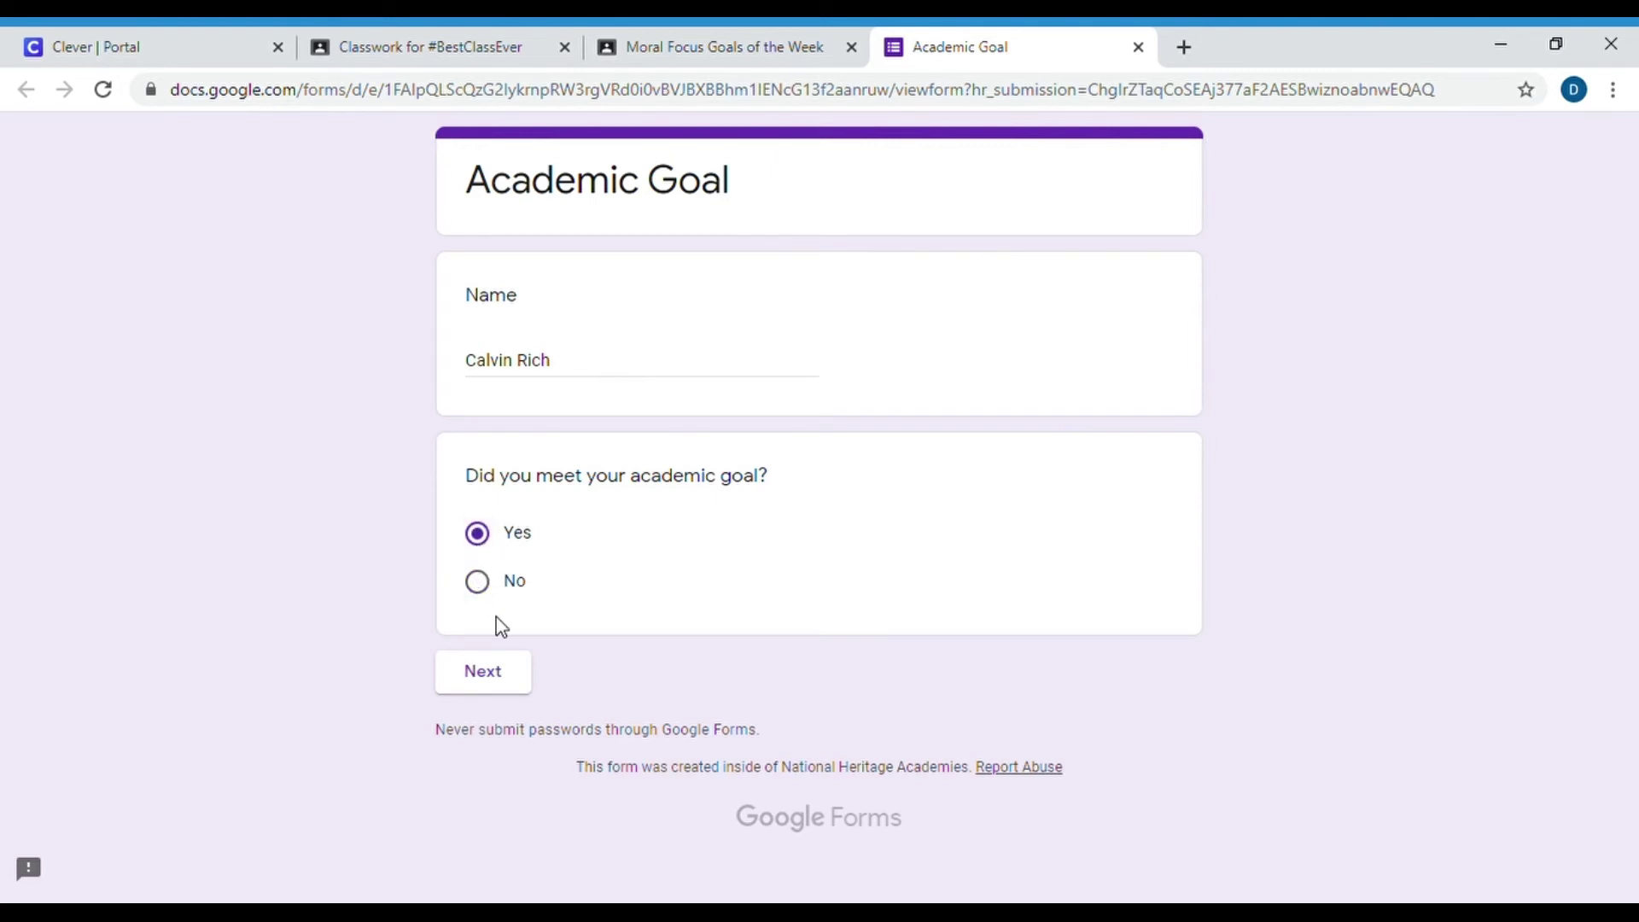
Preview the next section's question about what helped, then return to the first section.
click(507, 676)
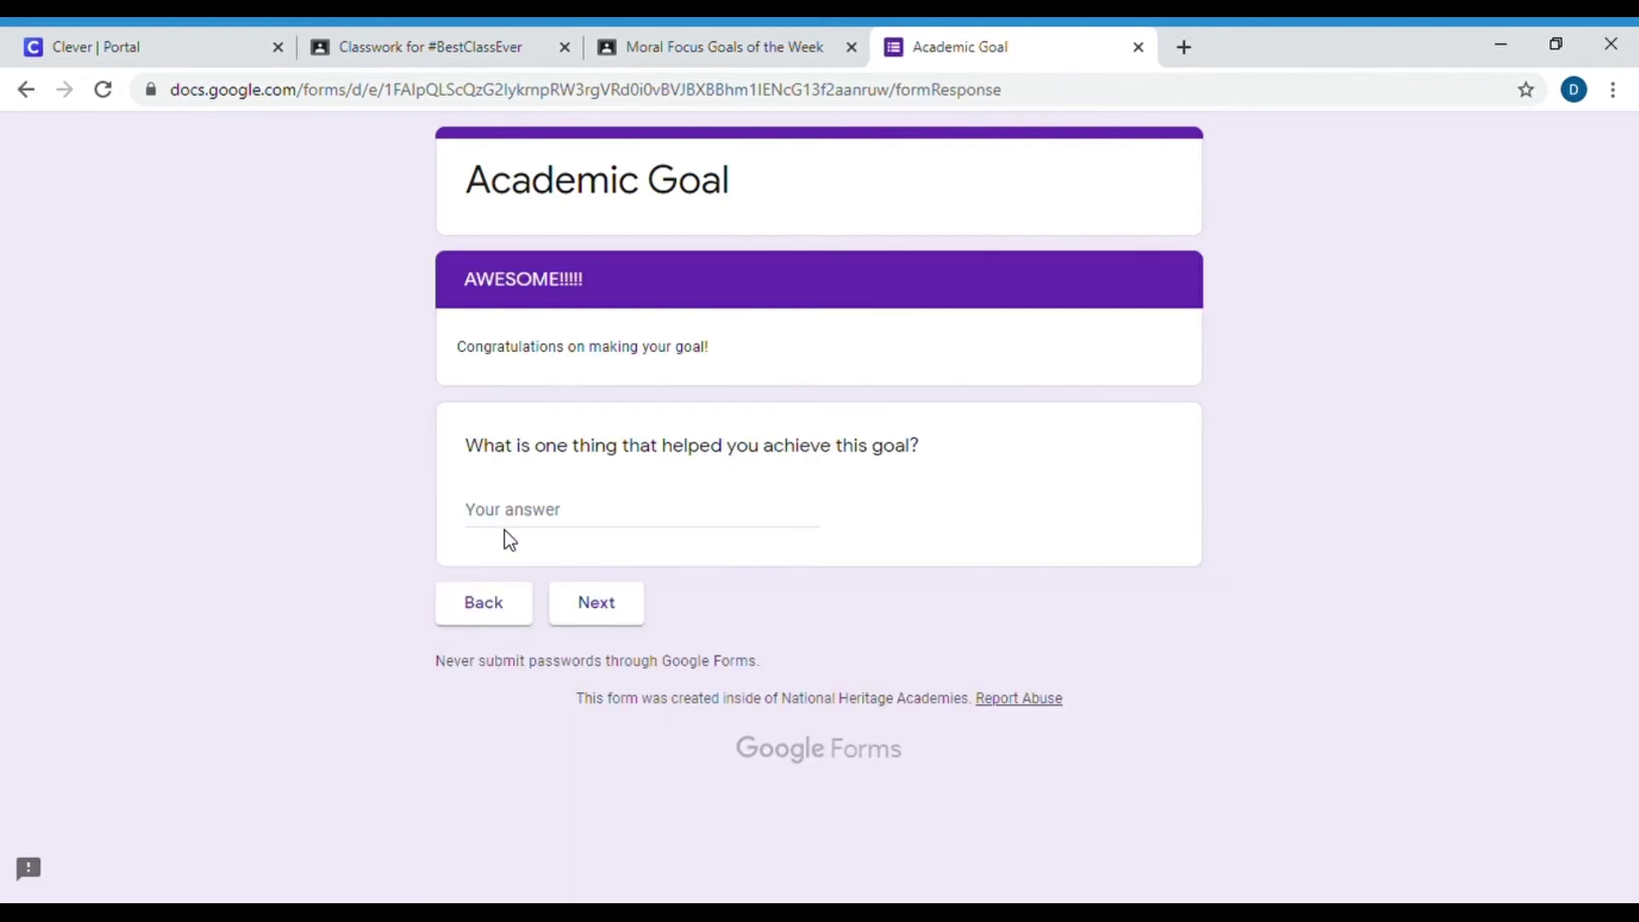
drag(485, 451, 940, 461)
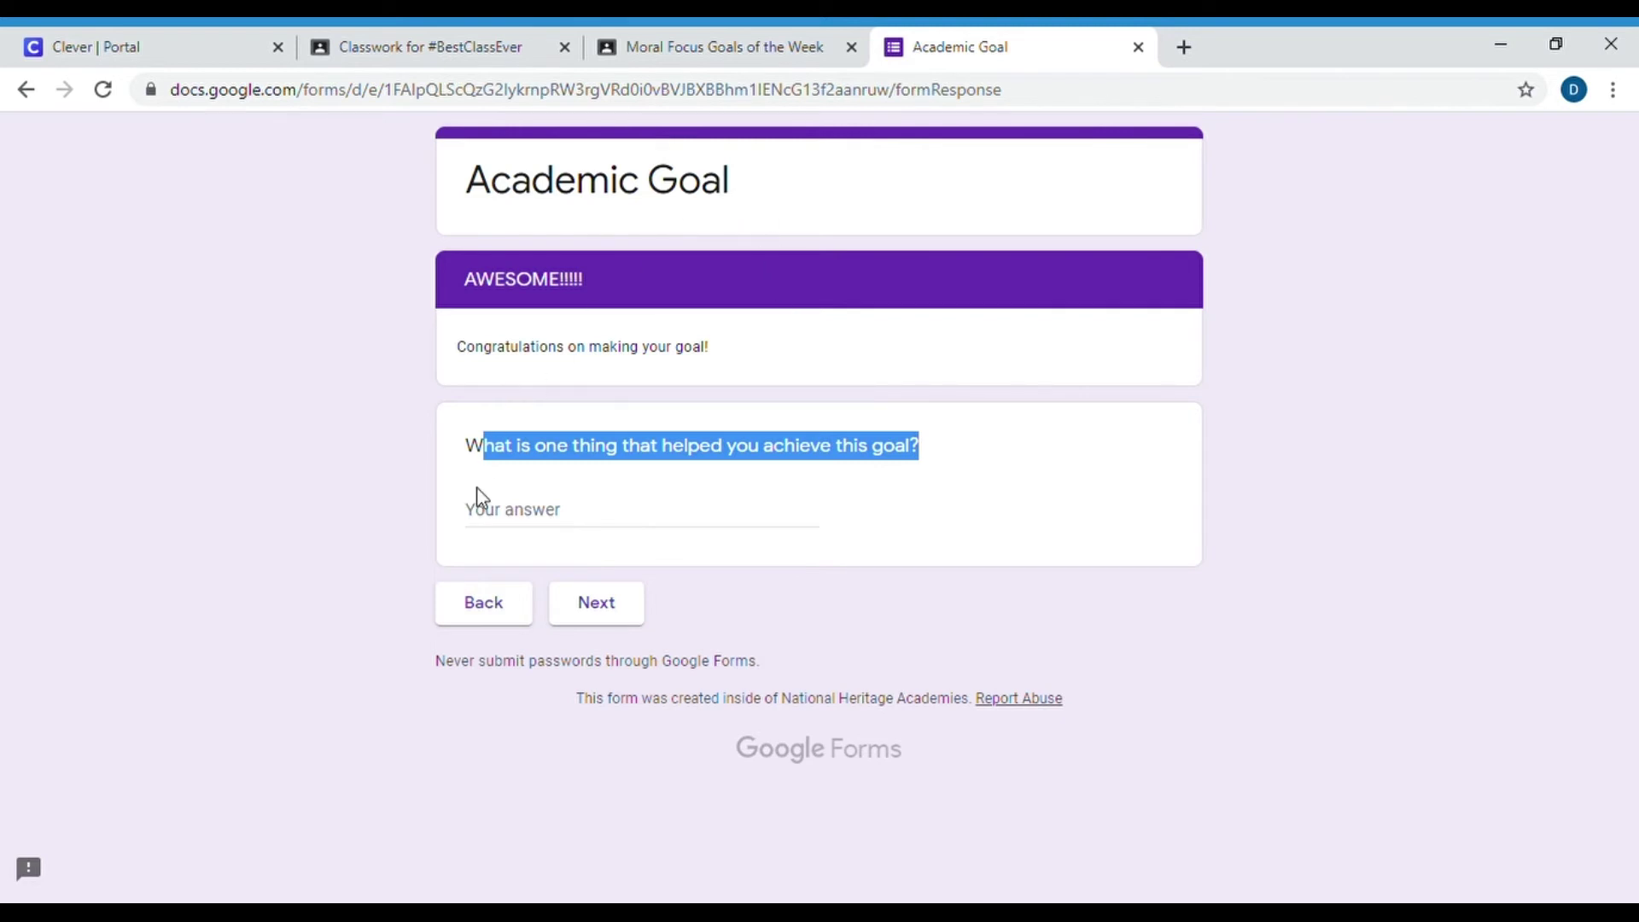
click(495, 613)
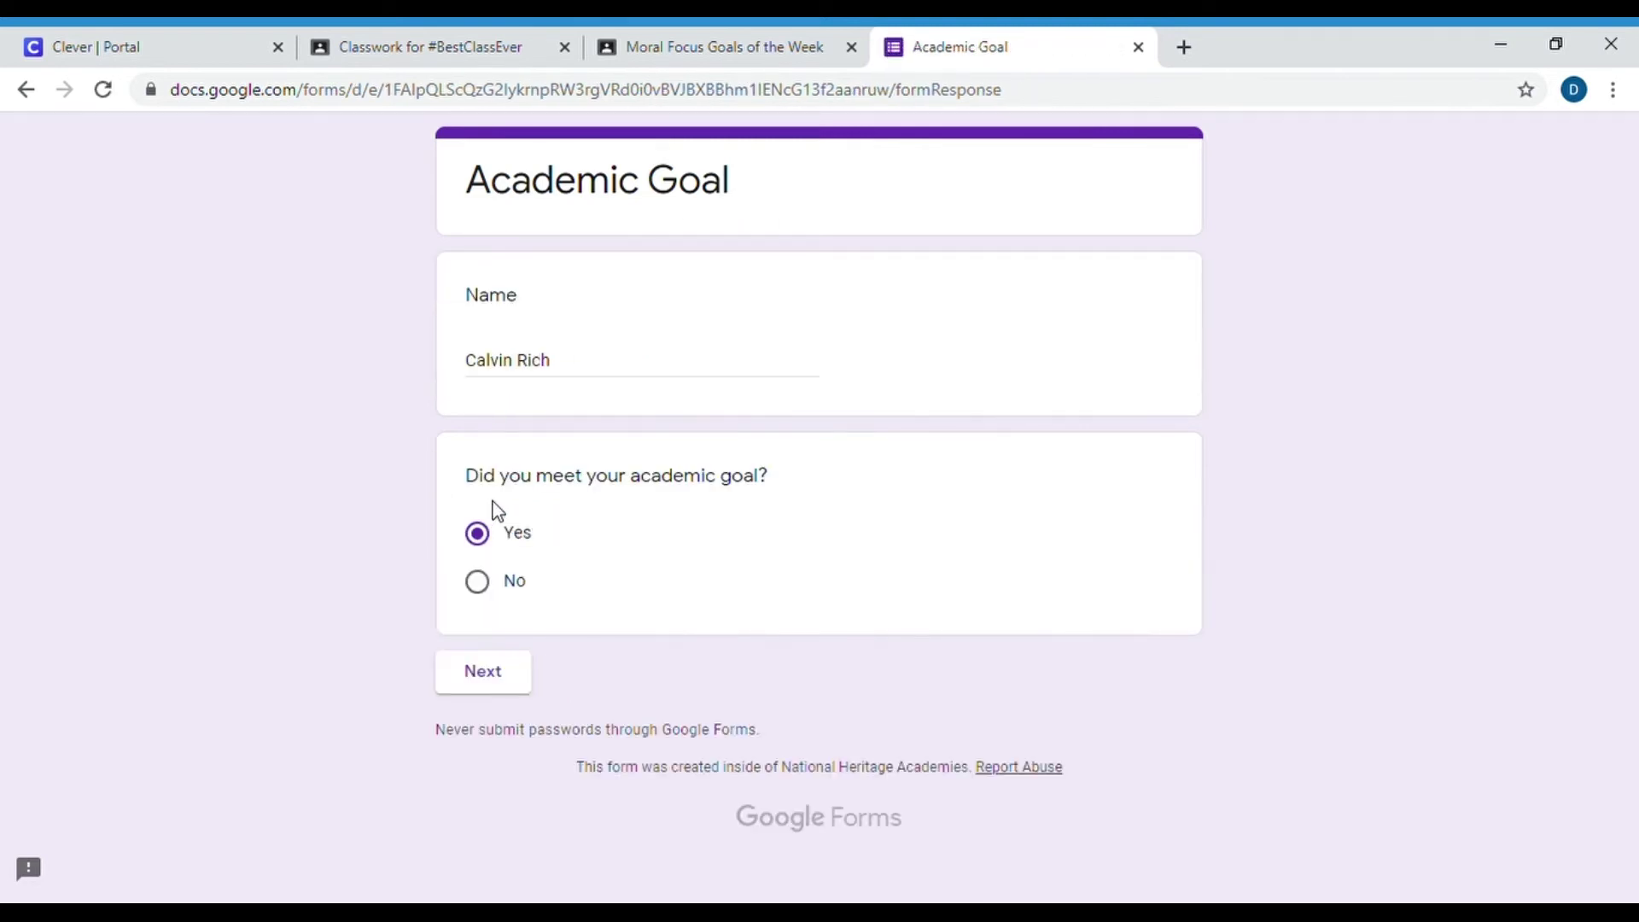
Switch the academic goal answer to No and advance past GET EM NEXT TIME! to the Personal Goal section.
click(492, 589)
click(503, 692)
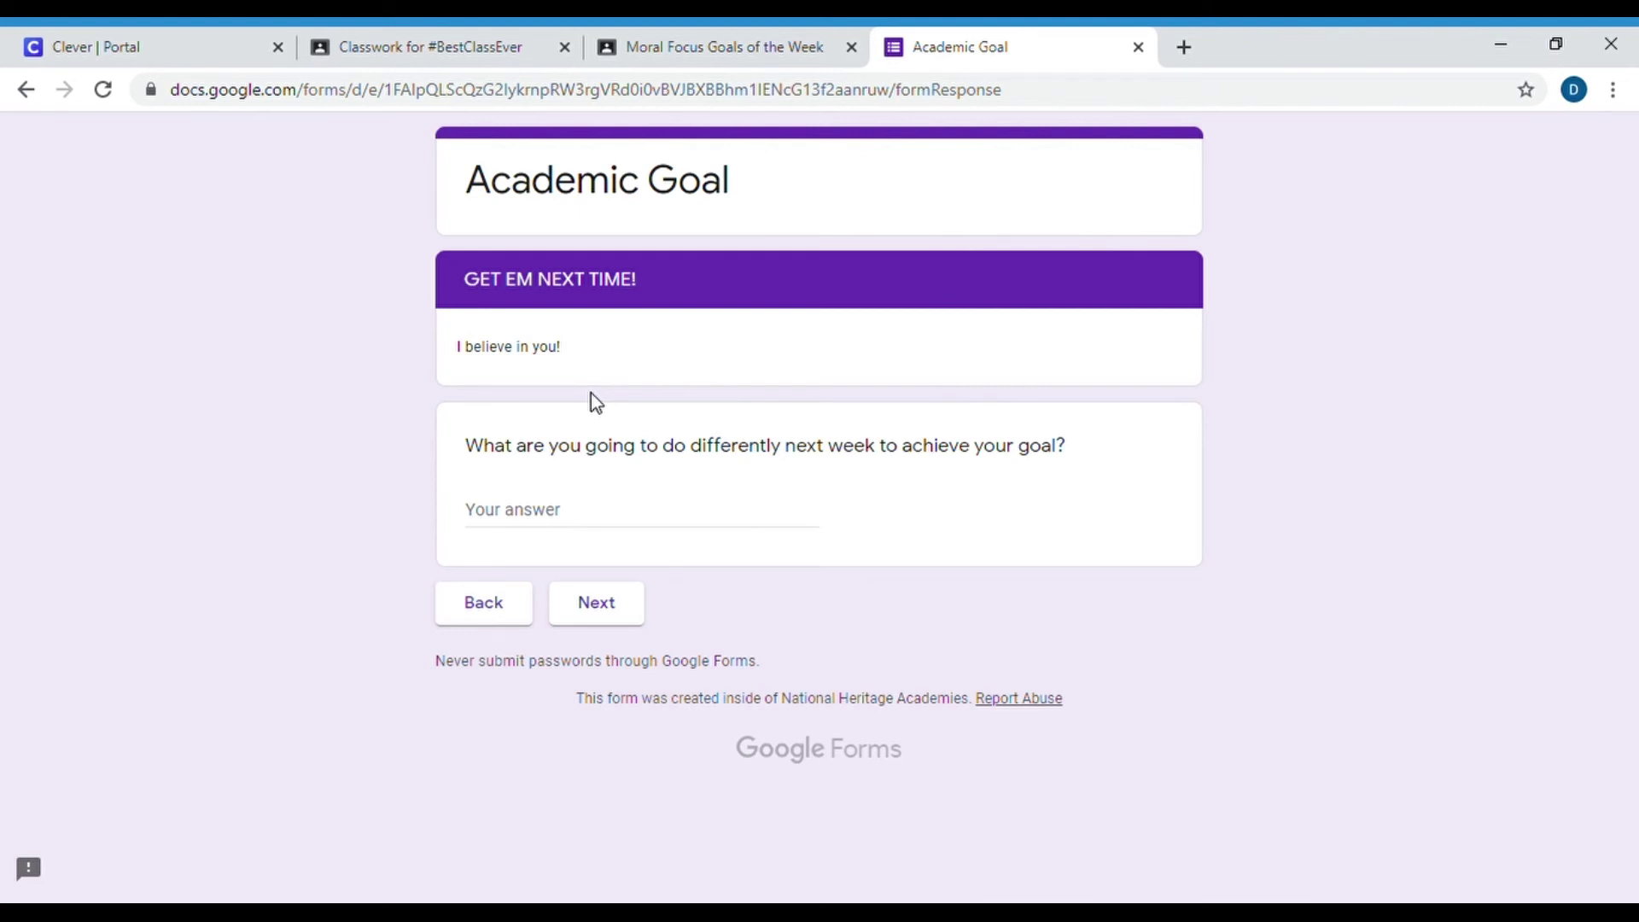
click(593, 611)
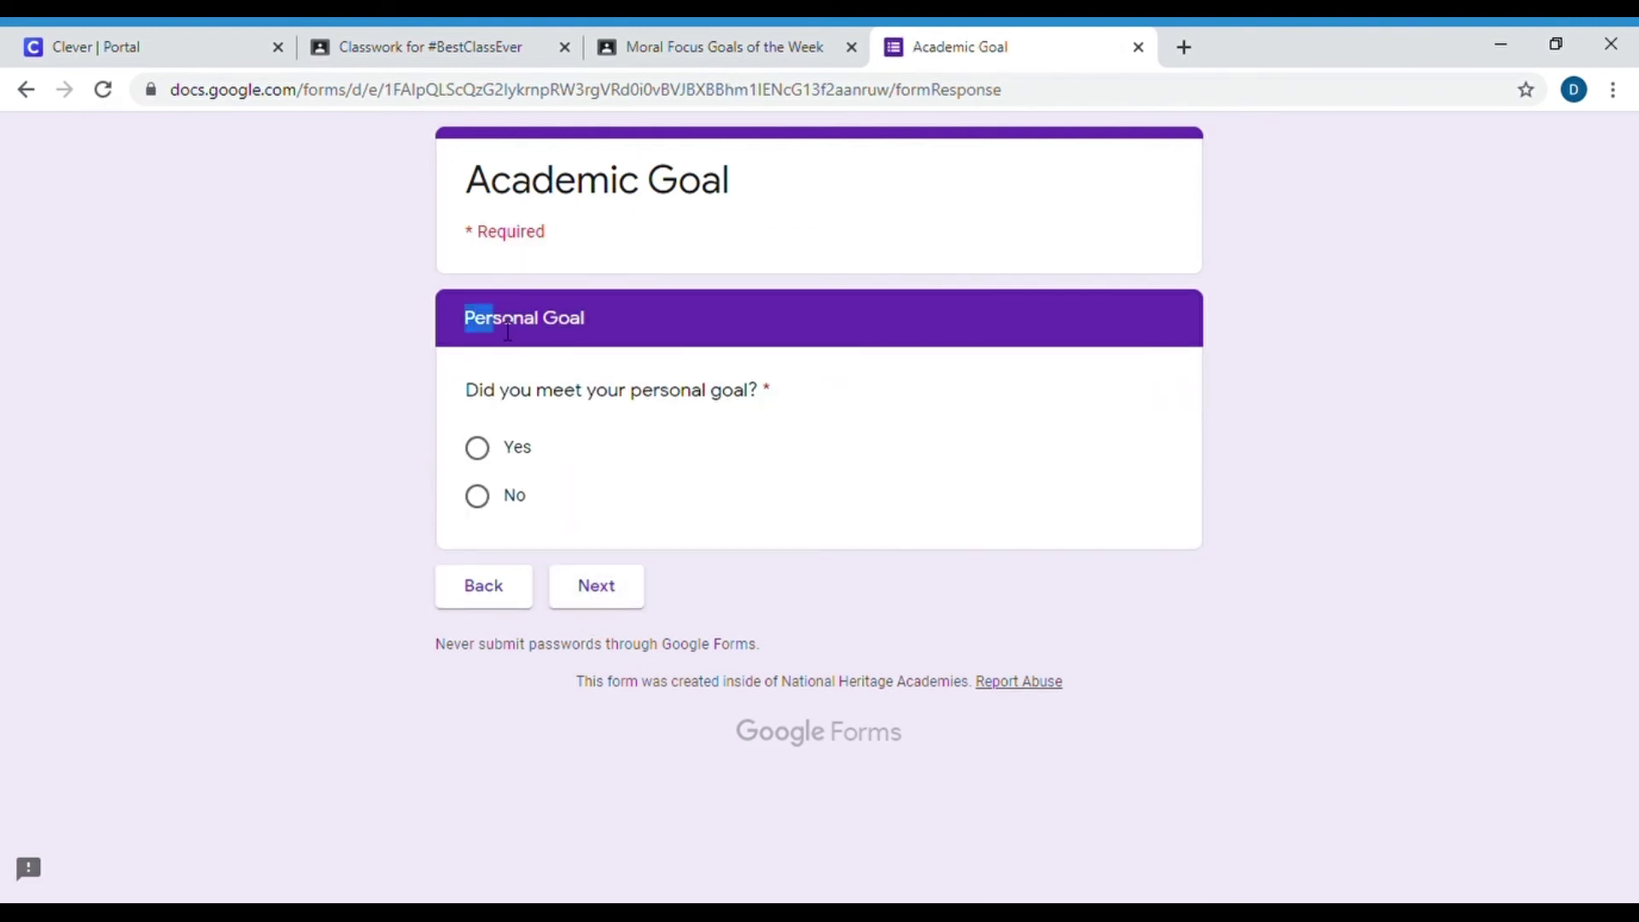
Settle on No for the personal goal question and advance to the YOU GOT IT! section.
drag(464, 317, 618, 324)
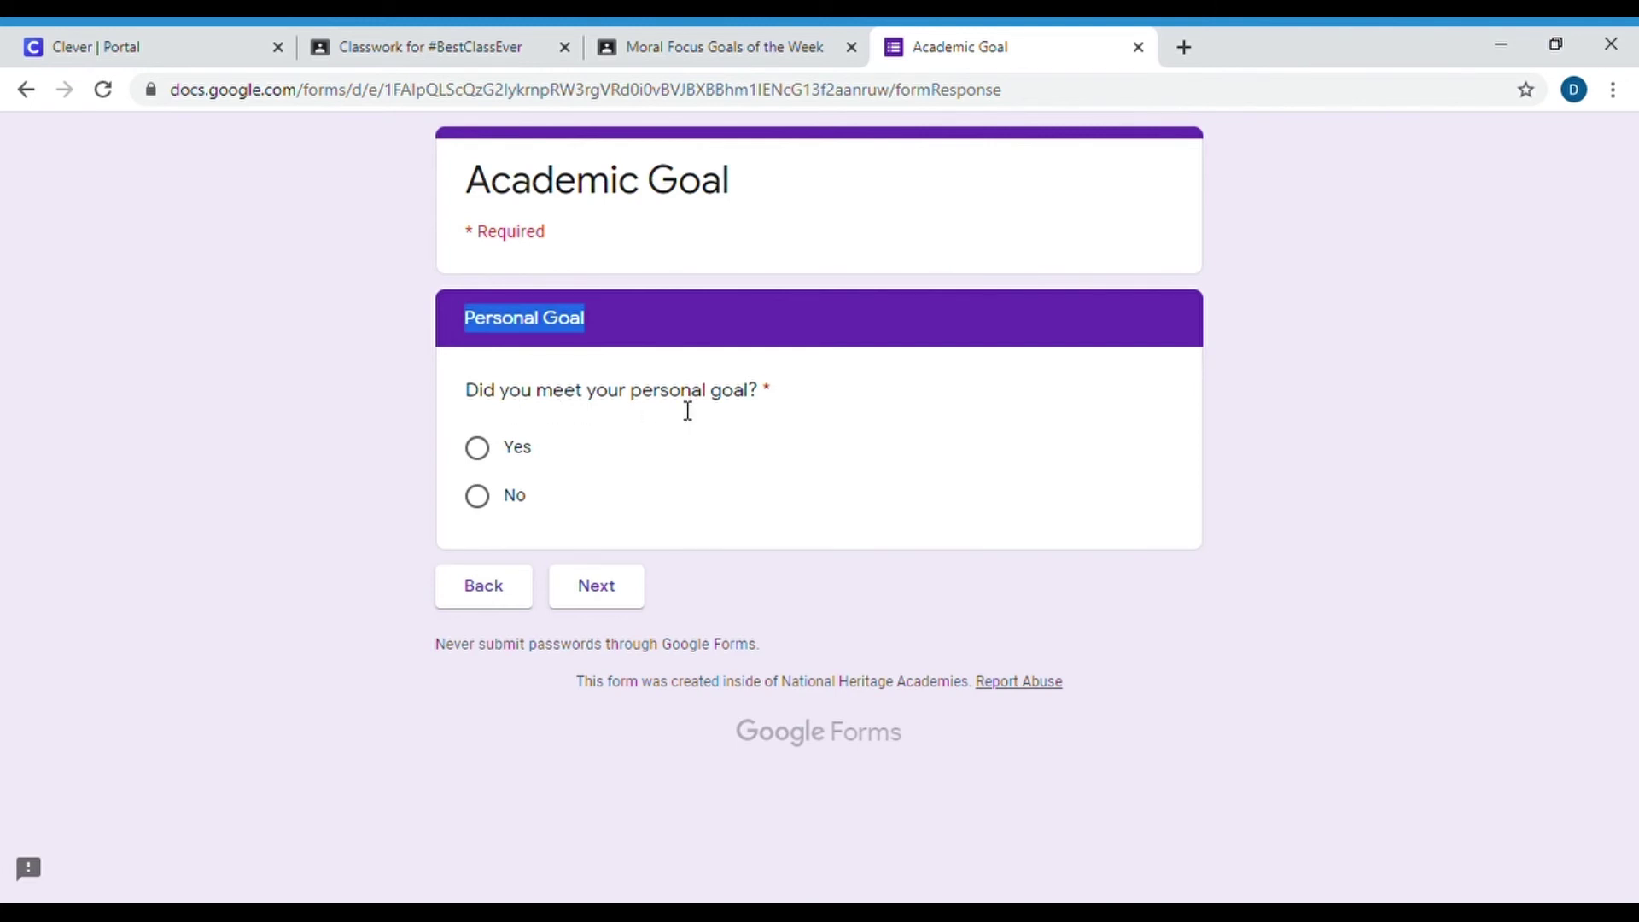
click(484, 461)
click(578, 588)
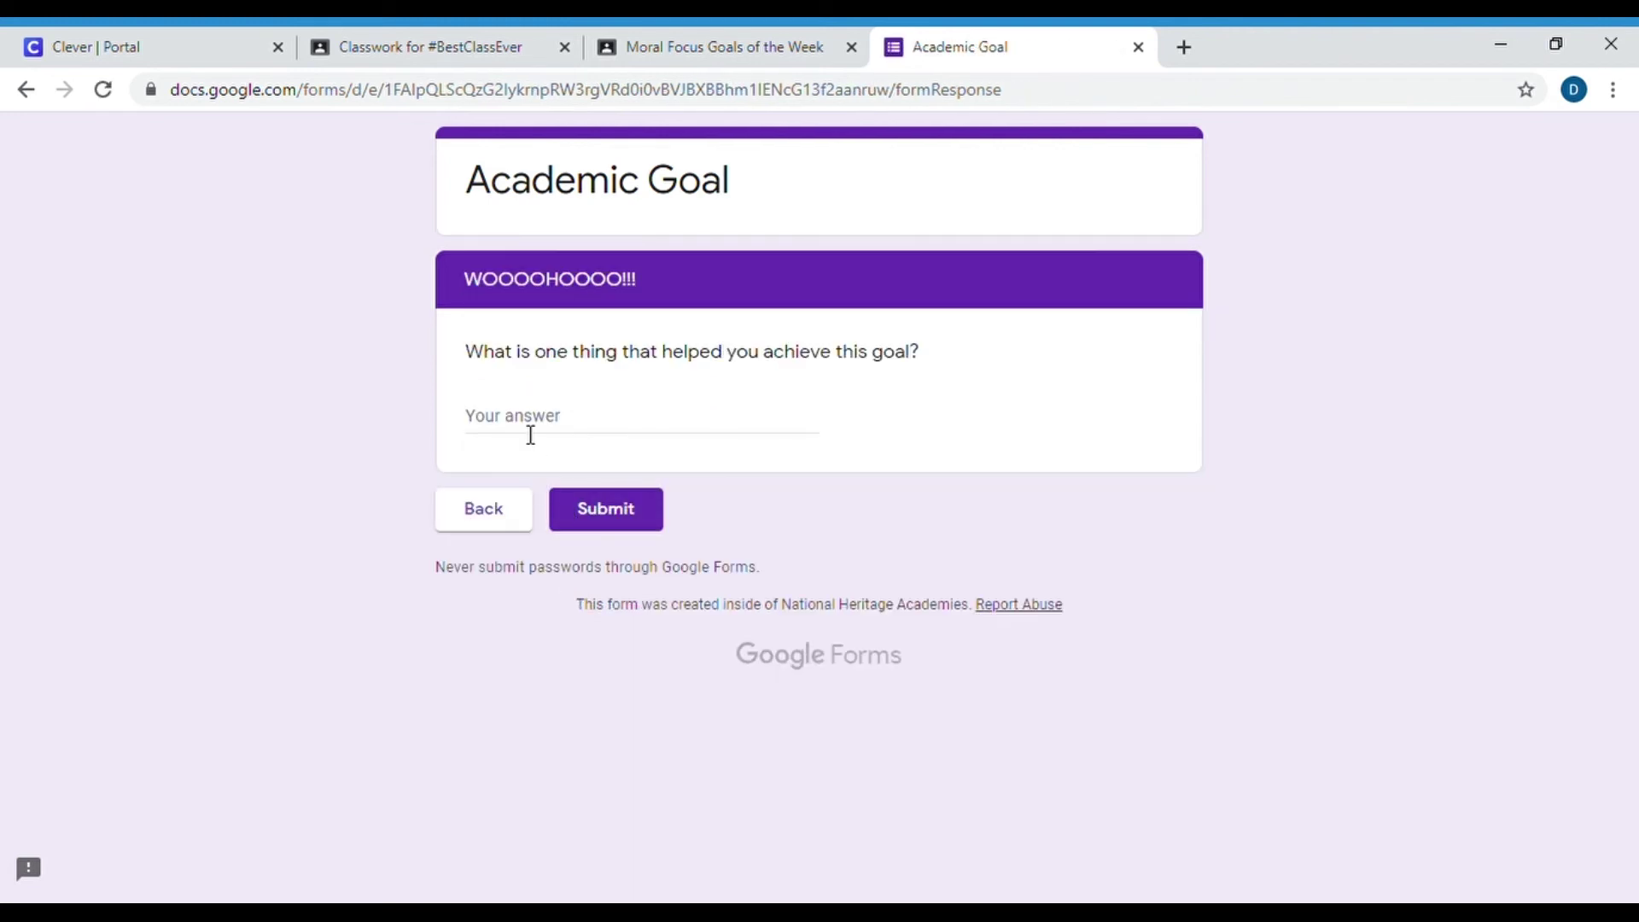
click(589, 434)
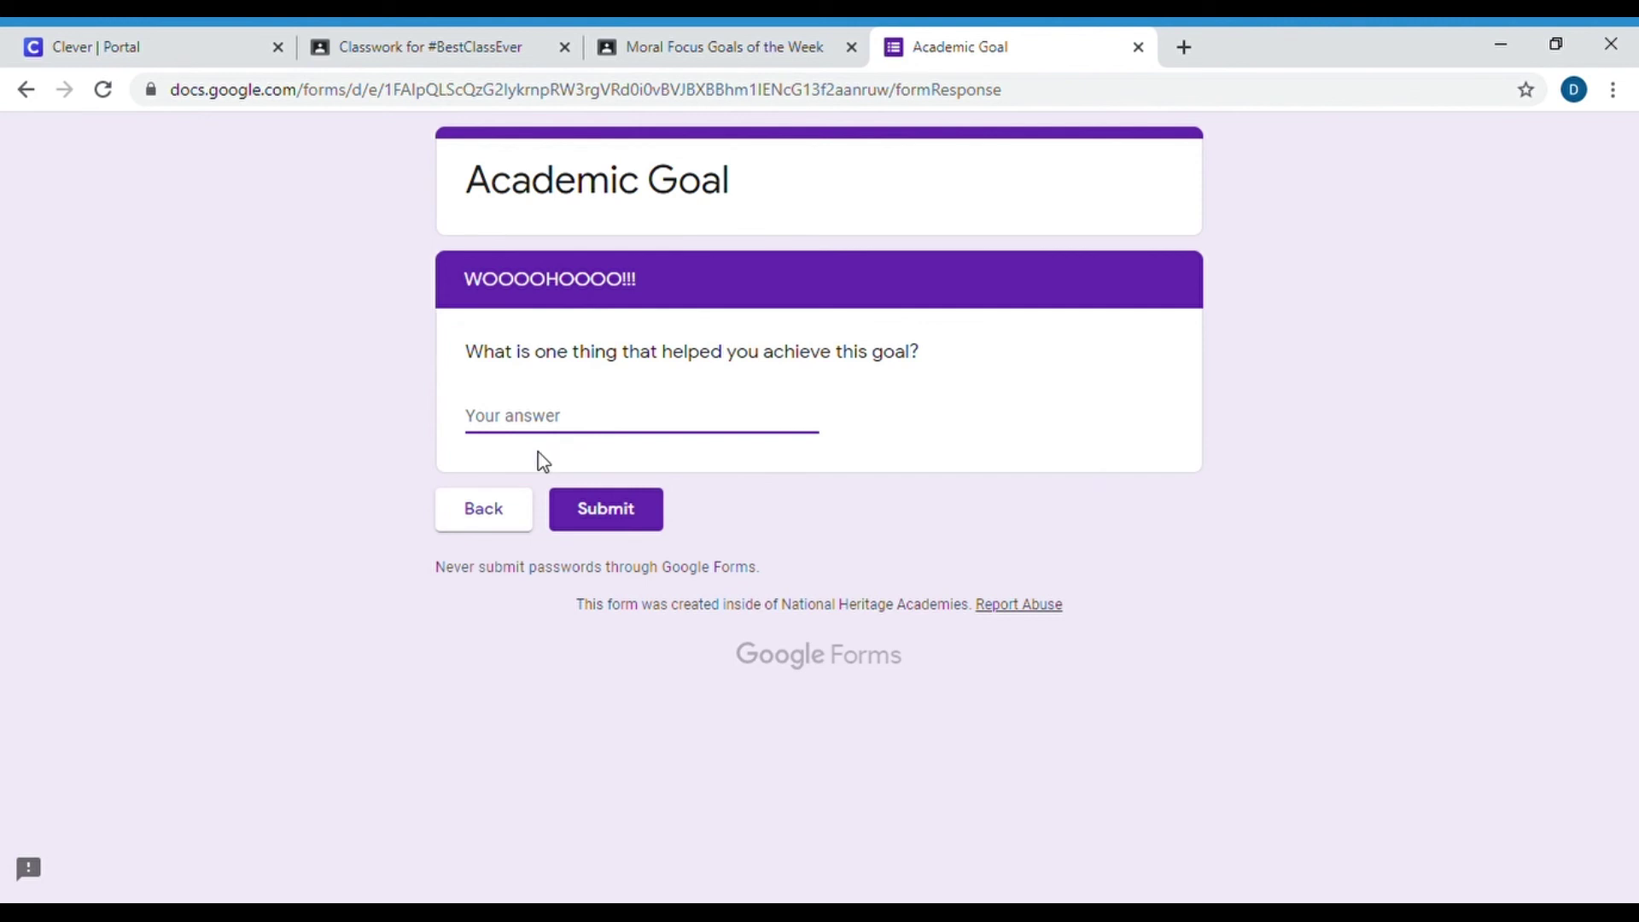
click(500, 527)
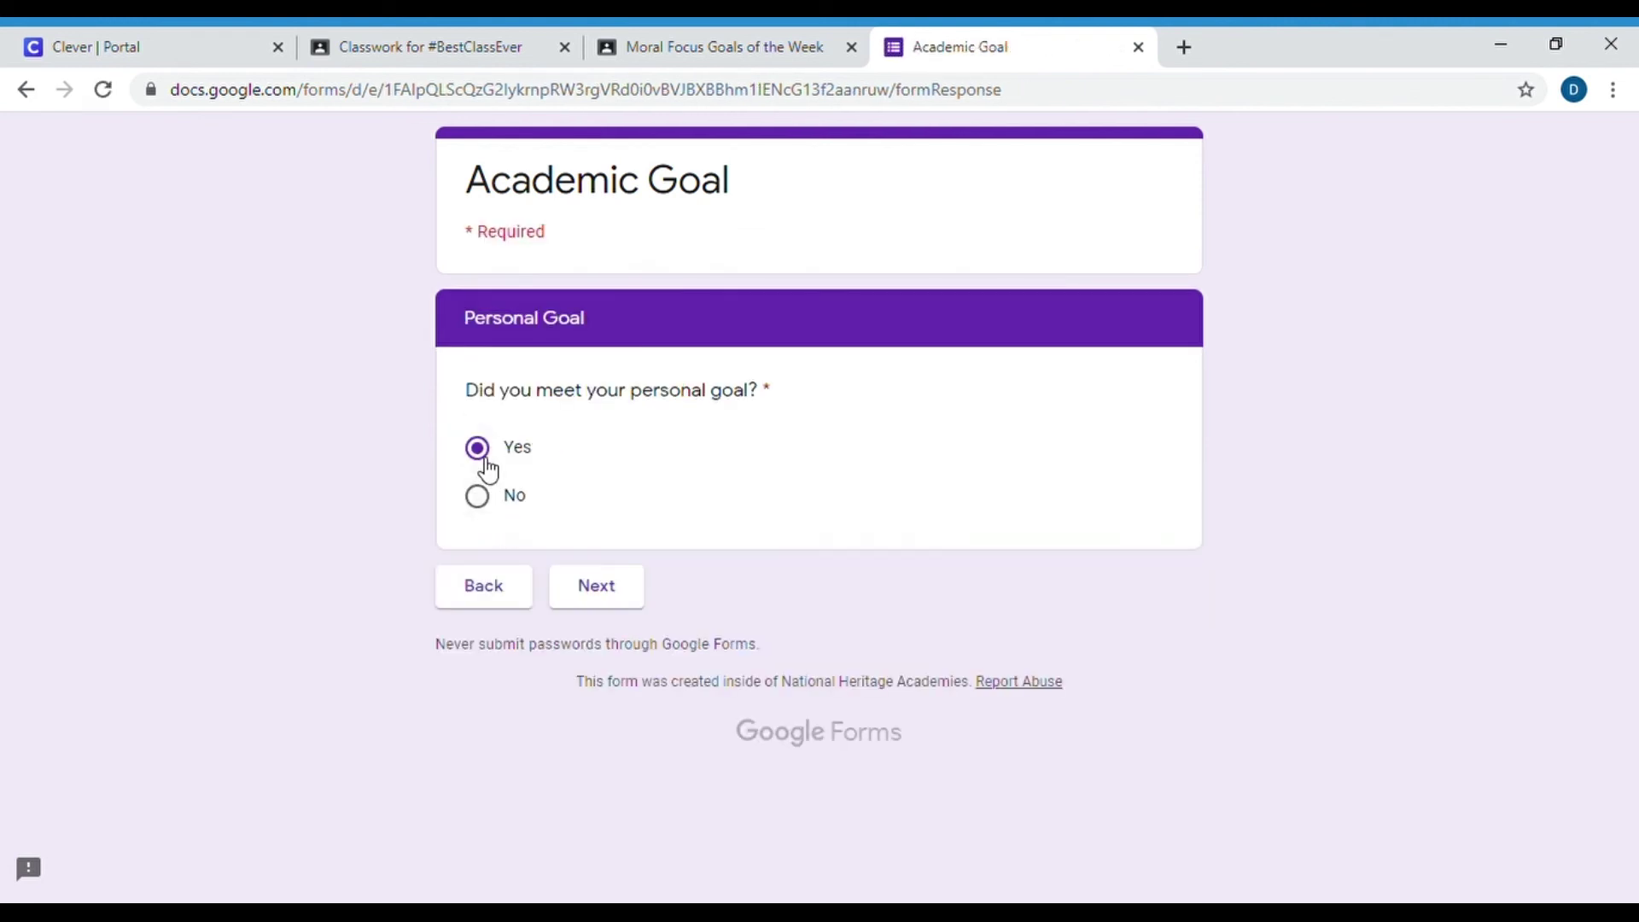
click(480, 502)
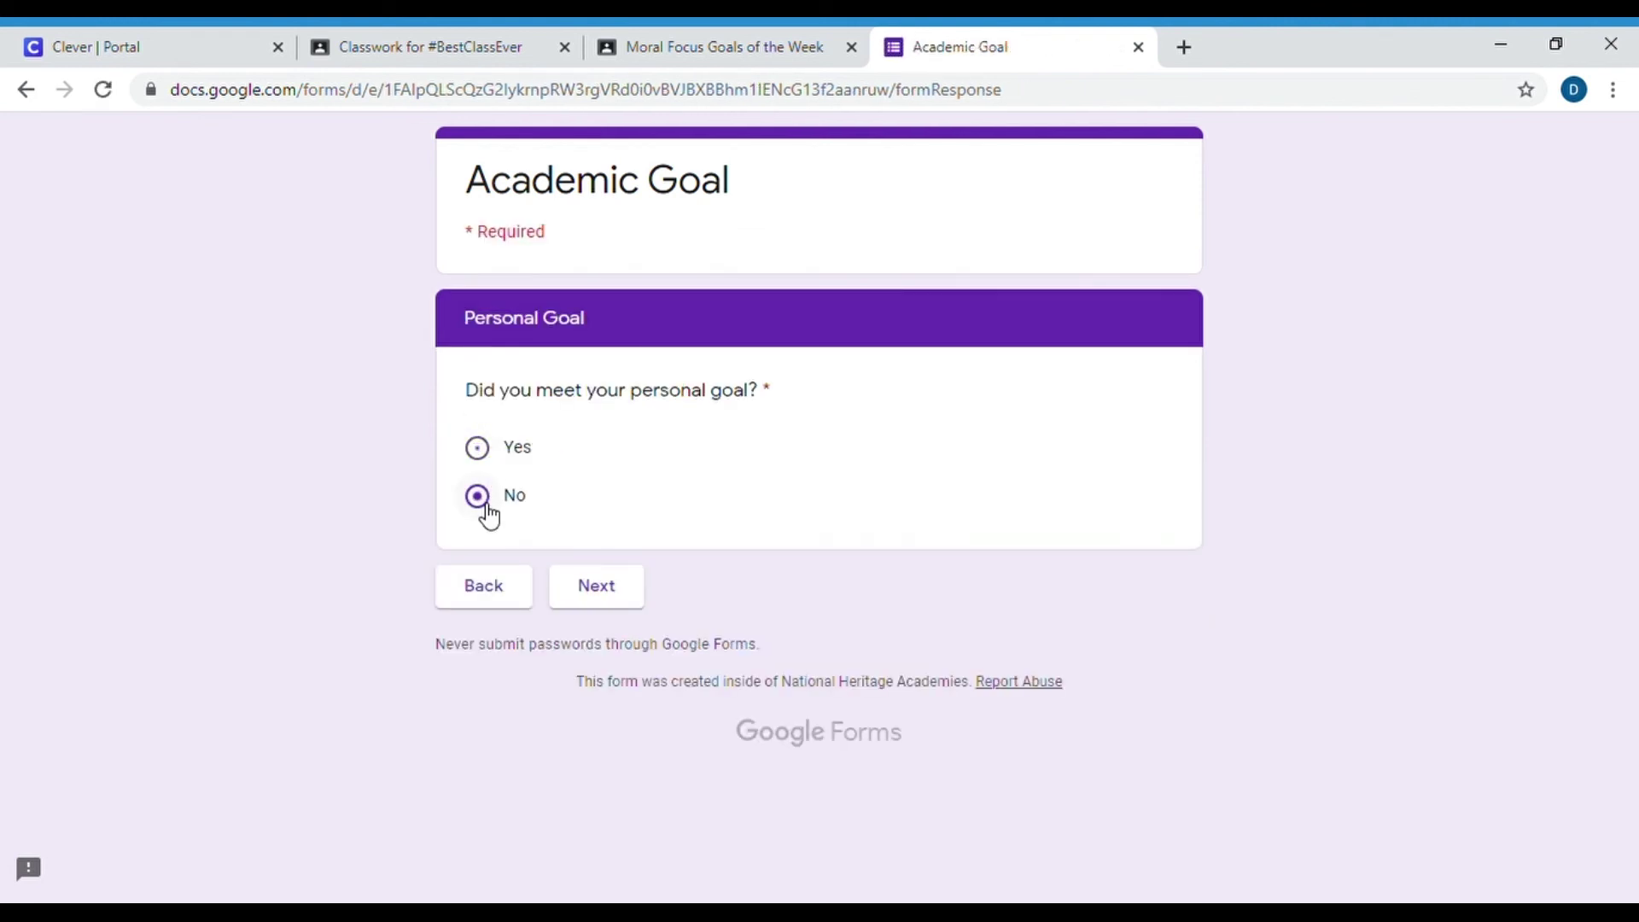
click(616, 598)
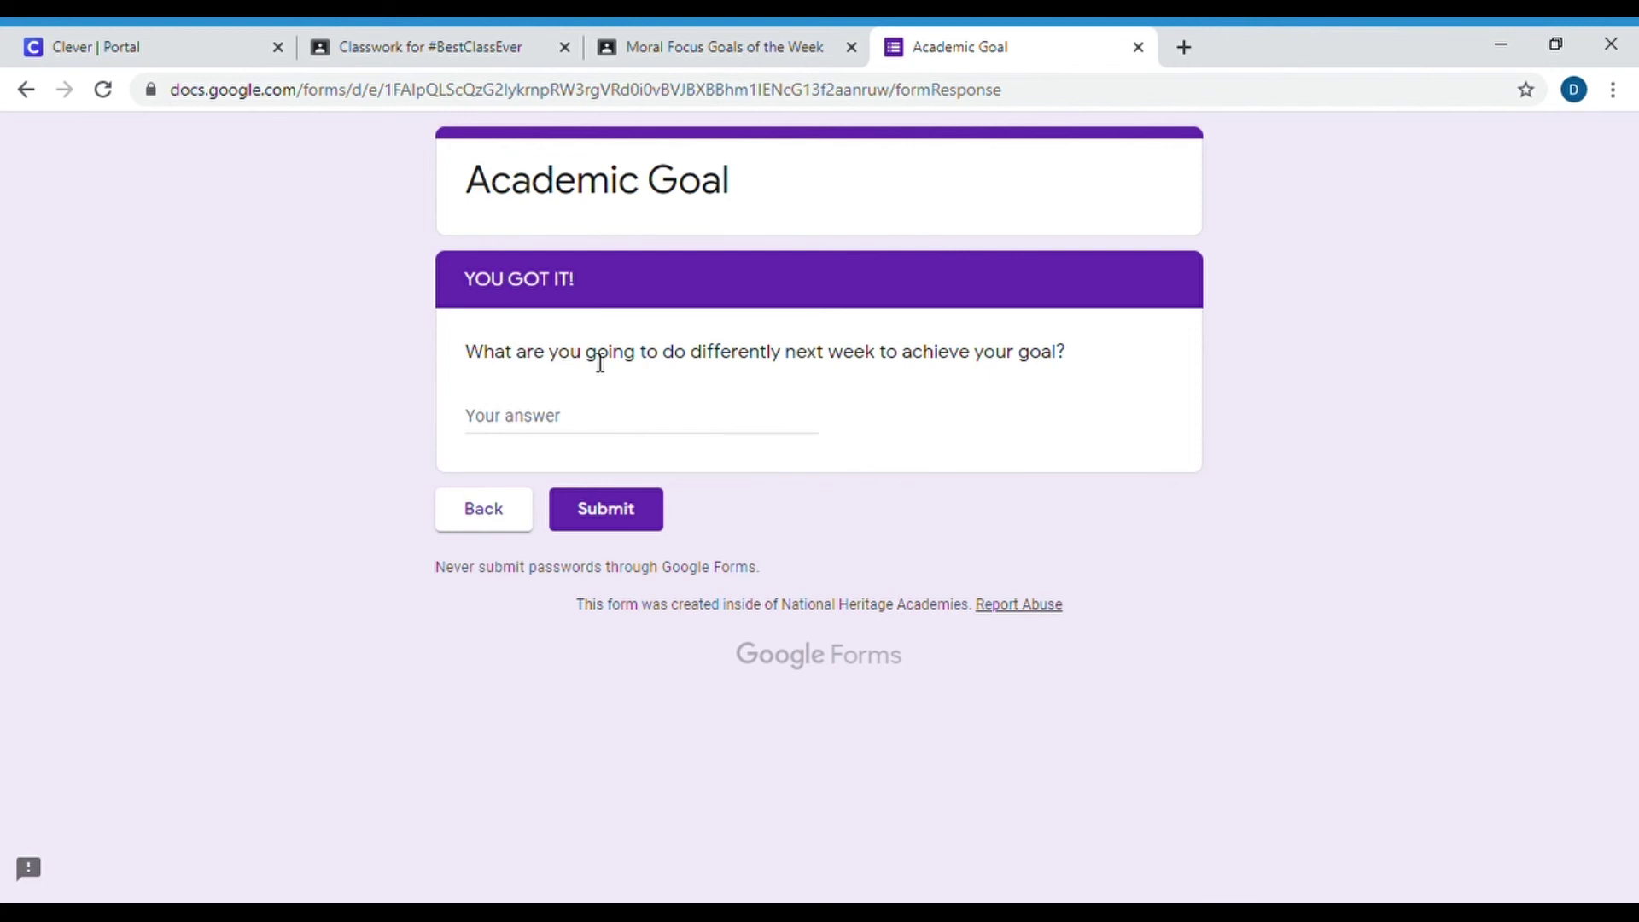
Submit the Academic Goal form, return to the assignment tab, and mark it as done.
click(606, 519)
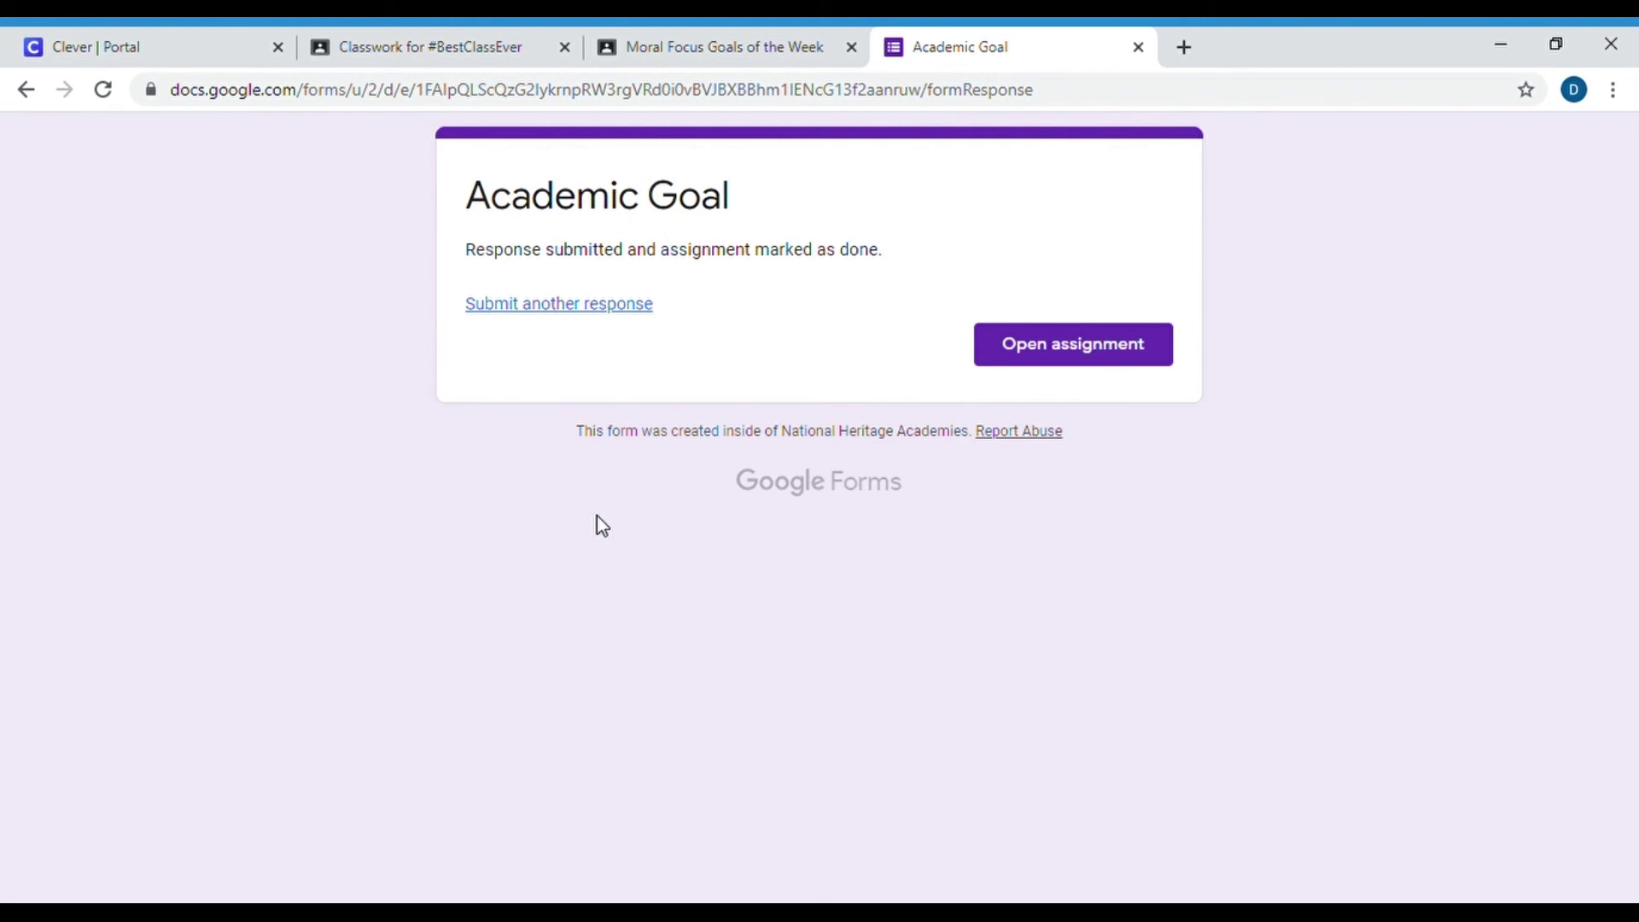
click(1038, 357)
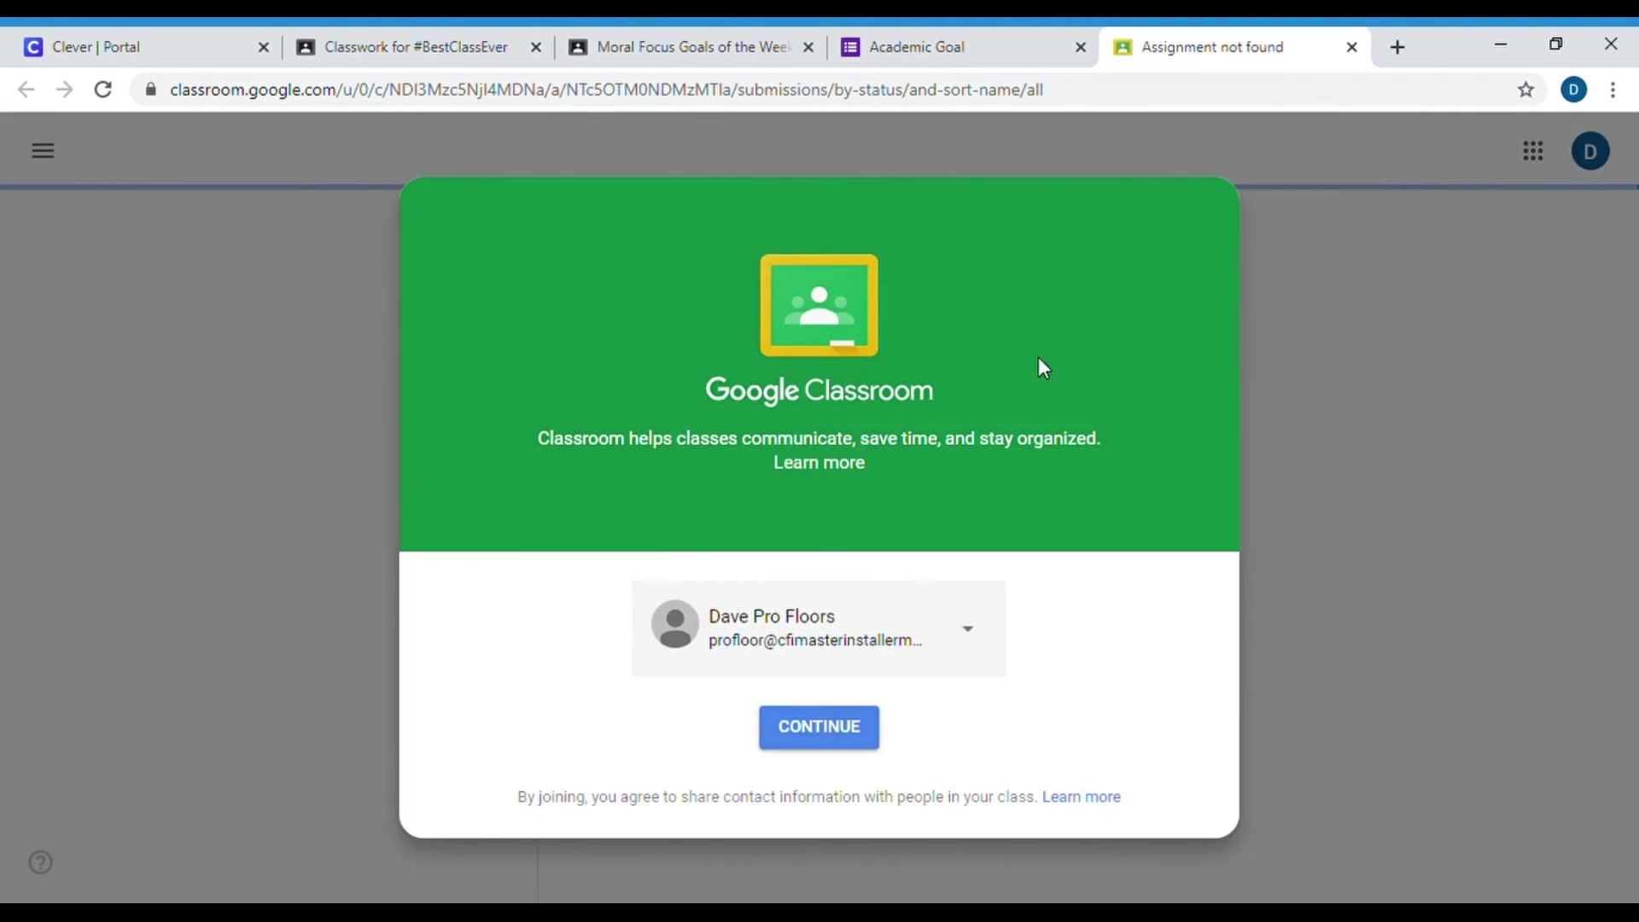
click(1353, 47)
click(739, 47)
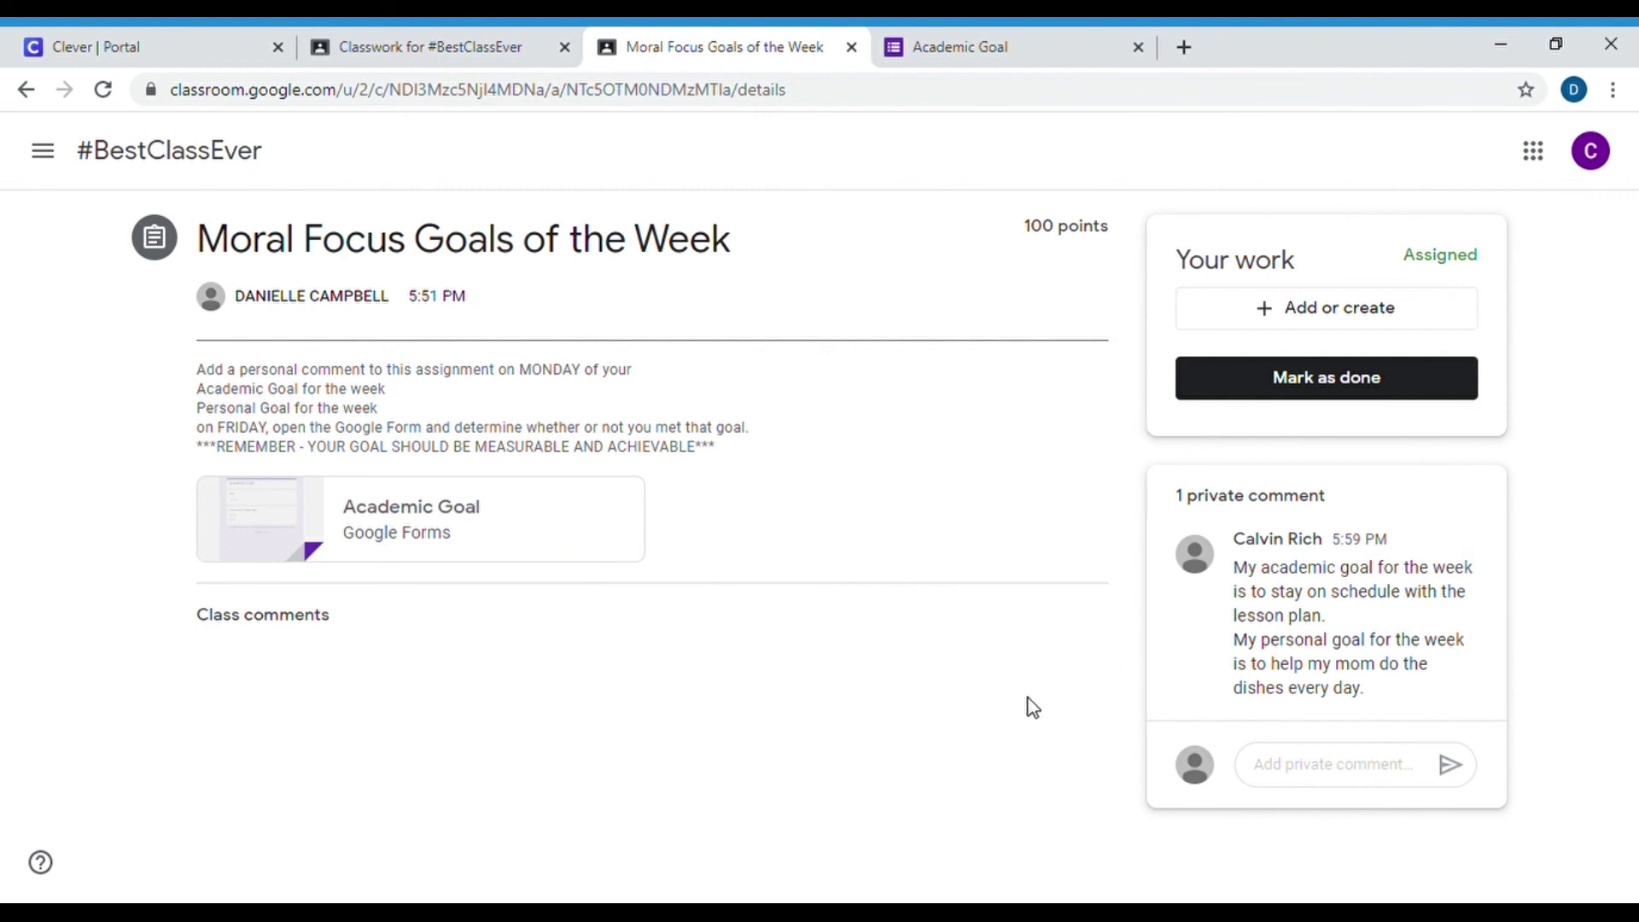
click(1290, 378)
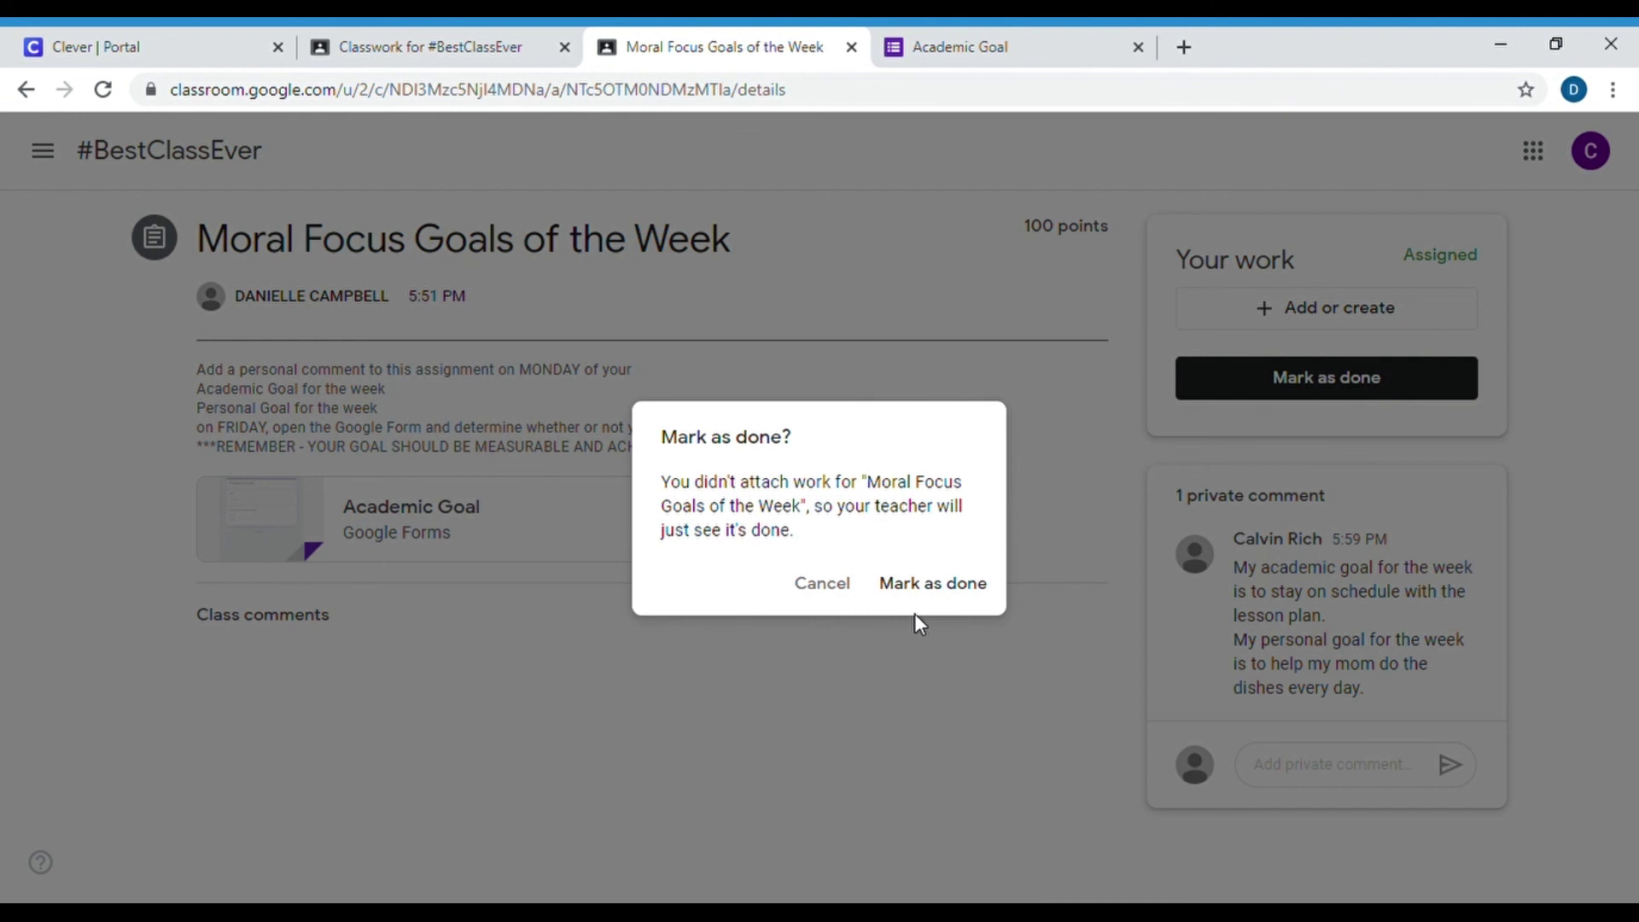
click(935, 589)
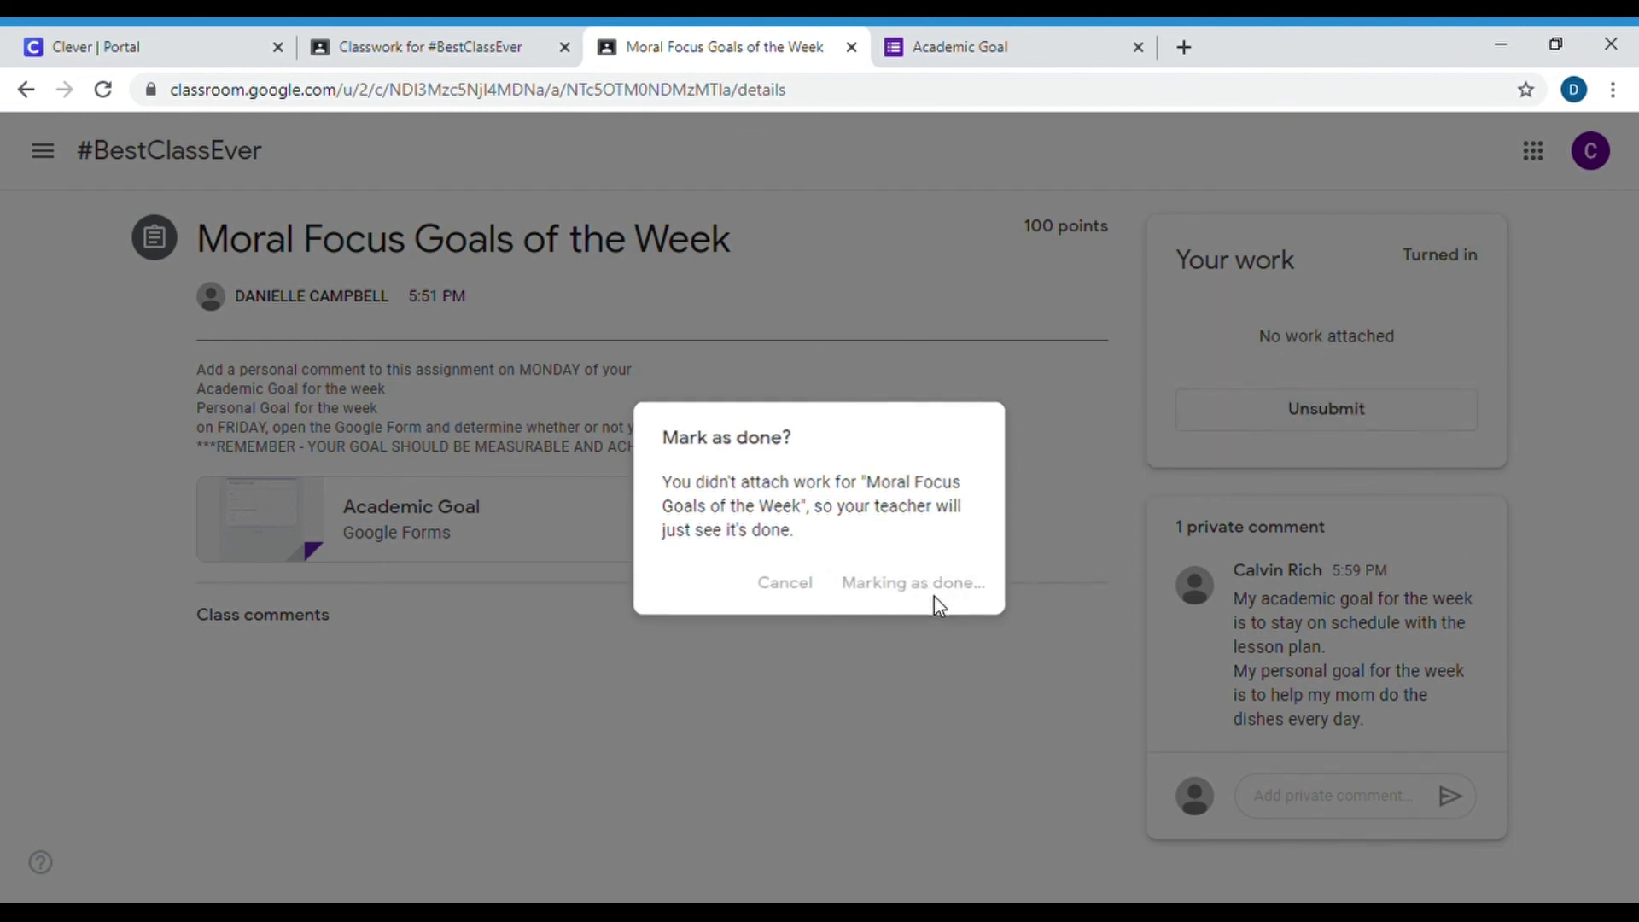